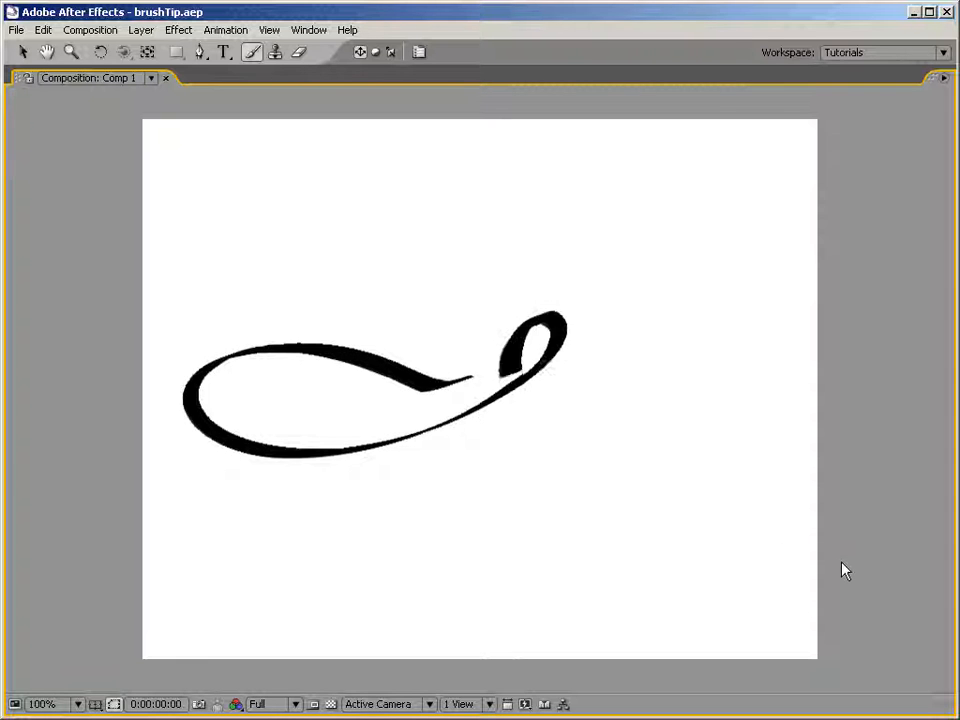
Delete the existing Comp 1 and create a new PAL D1/DV composition named Comp 1 with a duration of 5 seconds
key("space")
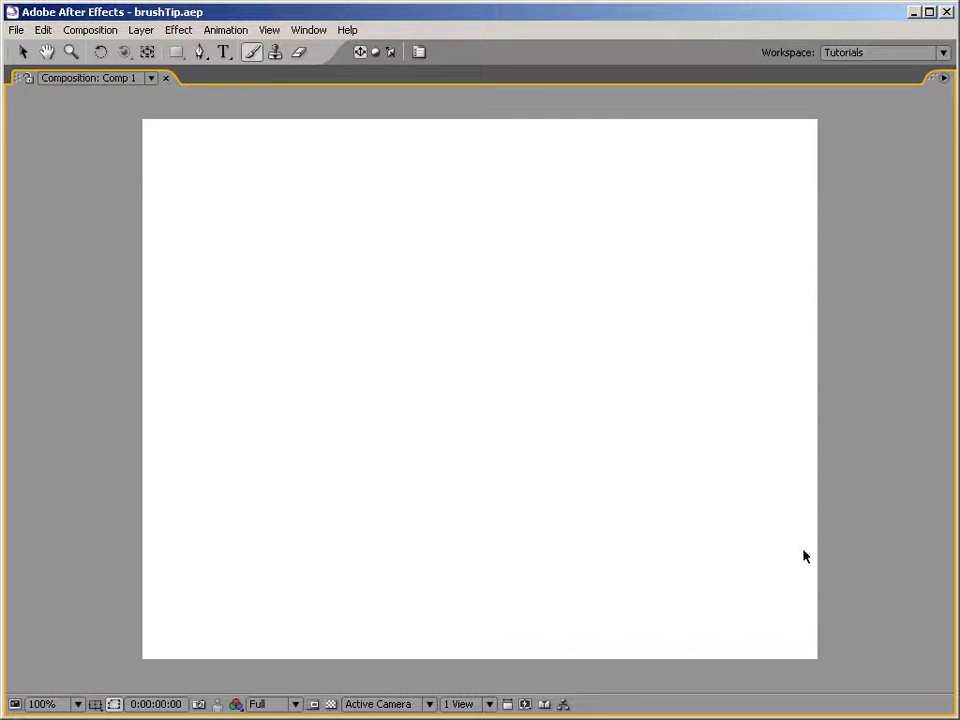
key("grave")
left_click(45, 195)
key("Delete")
key("Return")
right_click(86, 264)
left_click(90, 270)
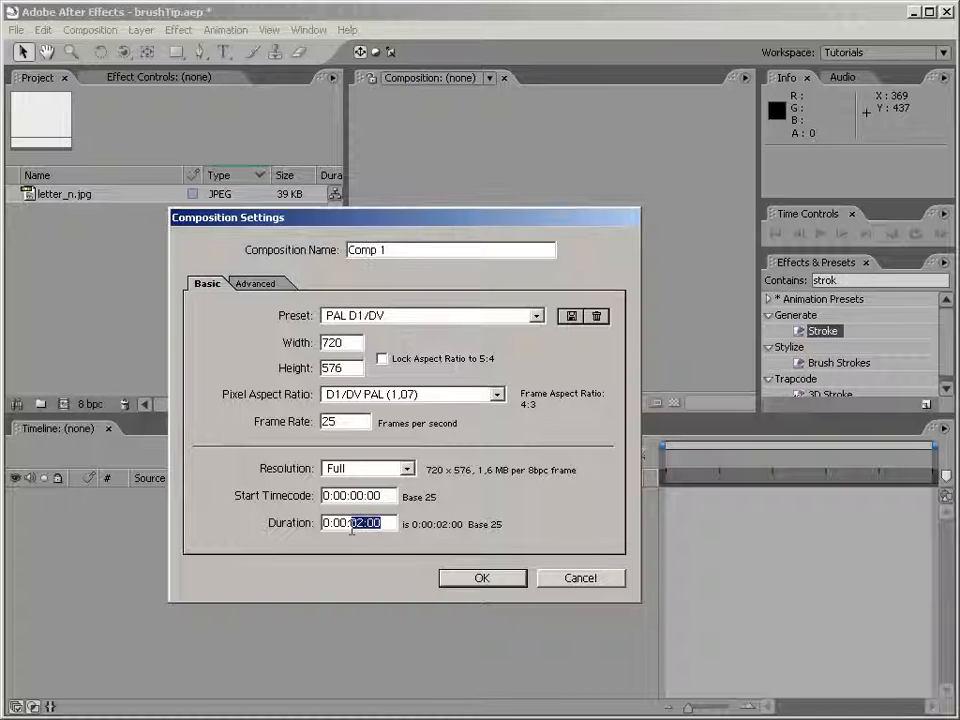
key("Return")
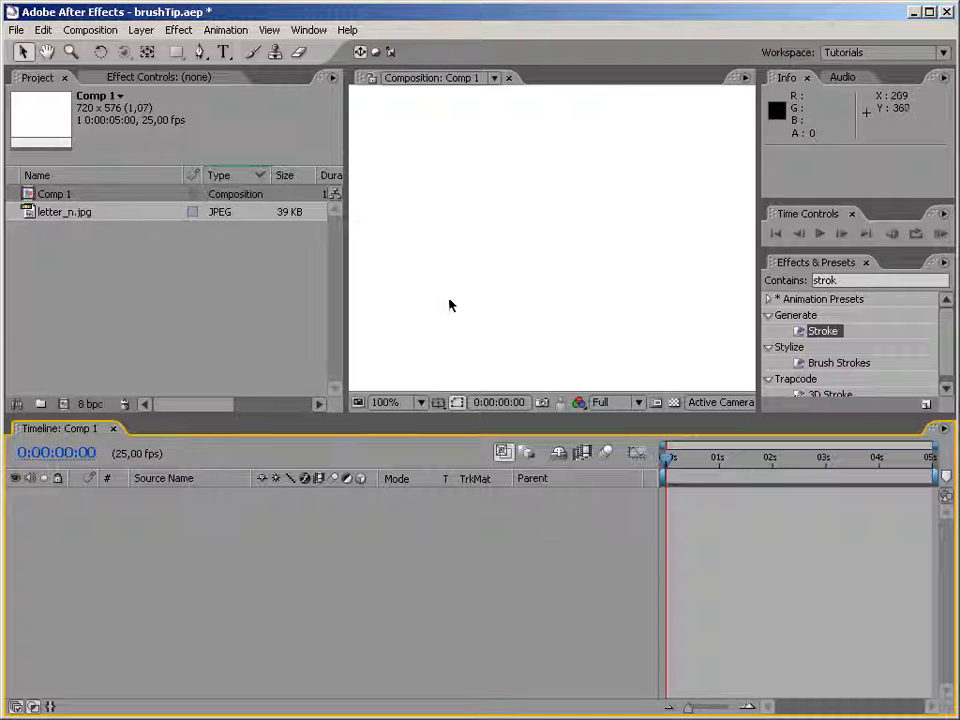
Add letter_n.jpg to the centre of the new composition and enlarge the composition viewer so the whole letter fits at 100%
left_click(64, 212)
left_click_drag(28, 212, 554, 250)
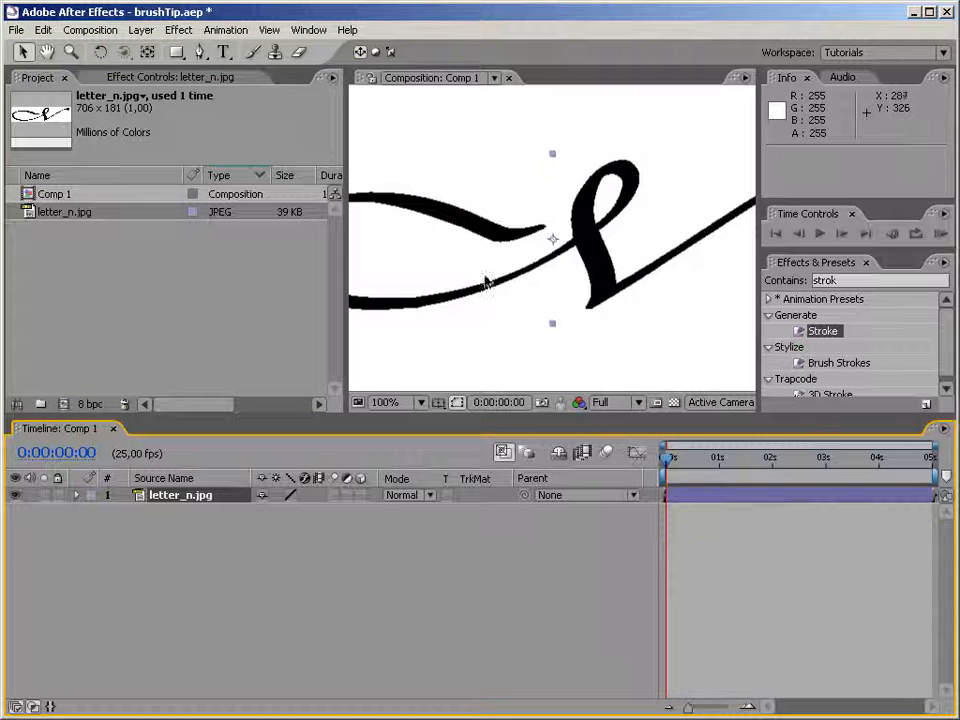
scroll(514, 294, "down", 2)
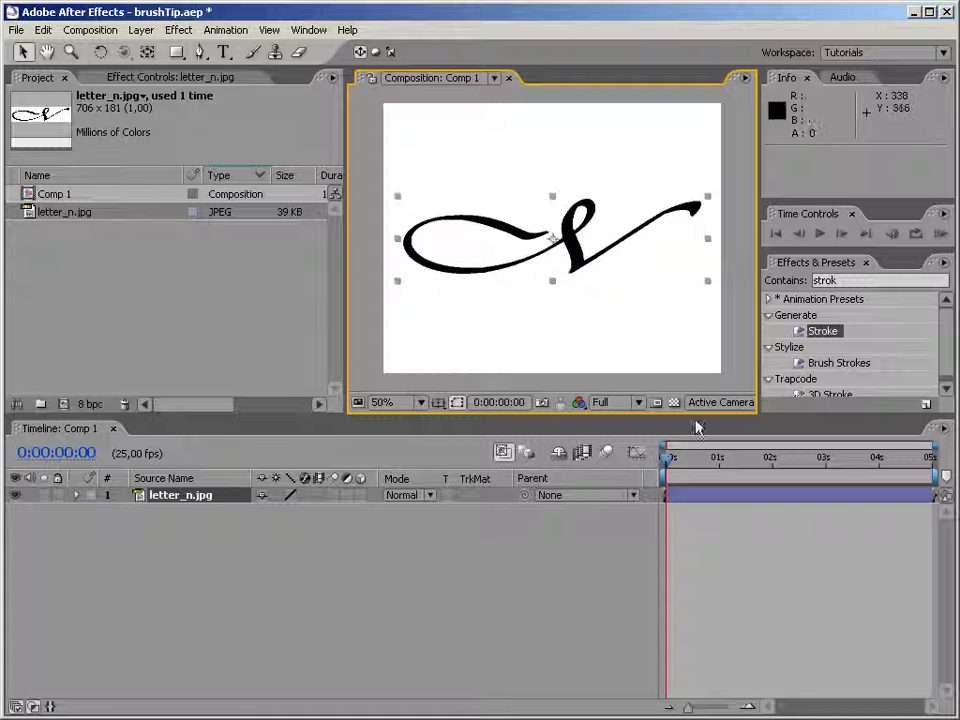
left_click(334, 608)
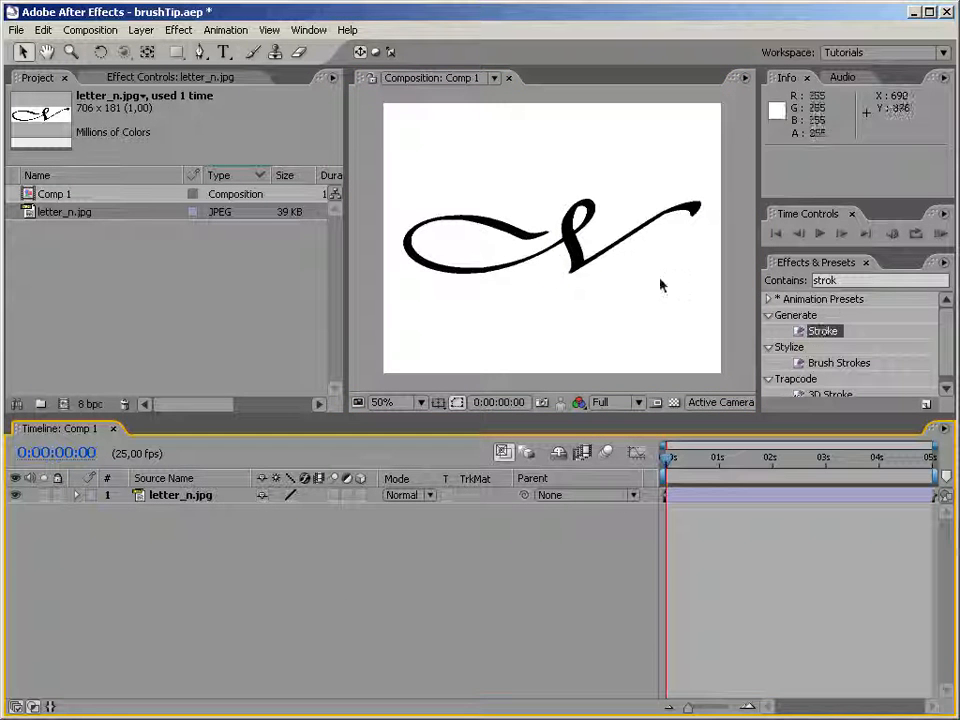
scroll(606, 272, "up", 2)
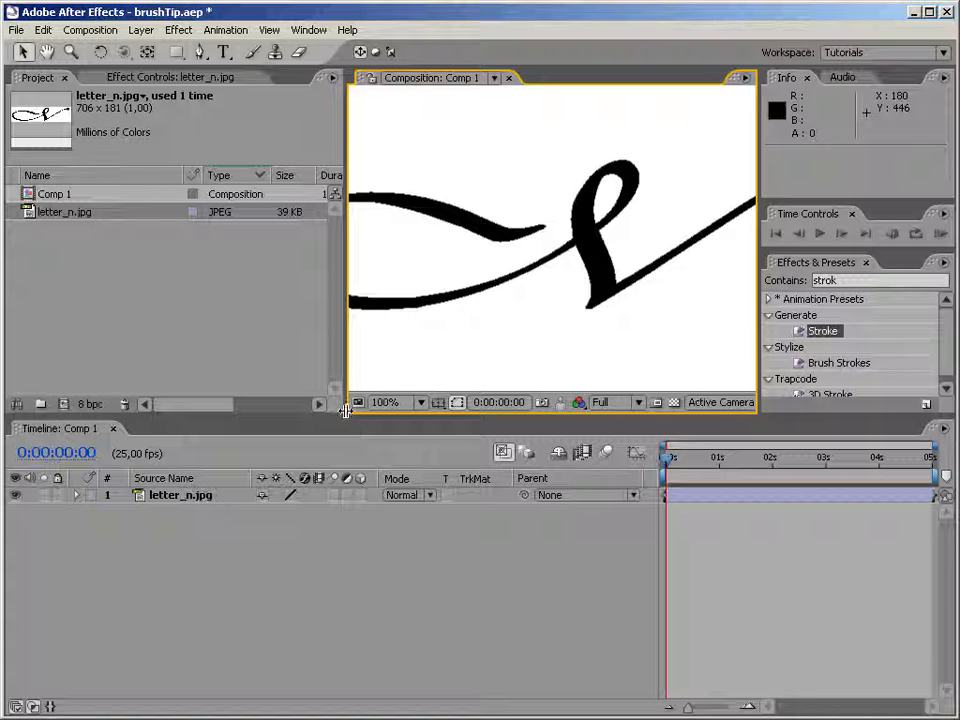
left_click_drag(344, 412, 151, 521)
left_click_drag(756, 518, 838, 524)
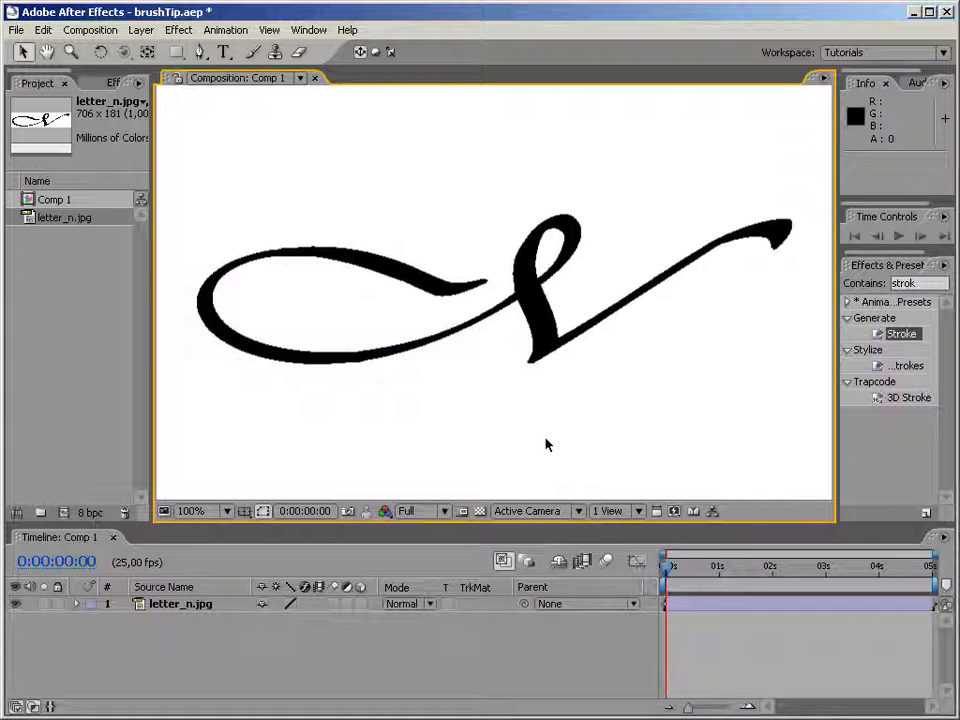
Start an open Pen mask on letter_n.jpg from the inner tip around the large loop, and set the mask colour's hue to 130
left_click(200, 54)
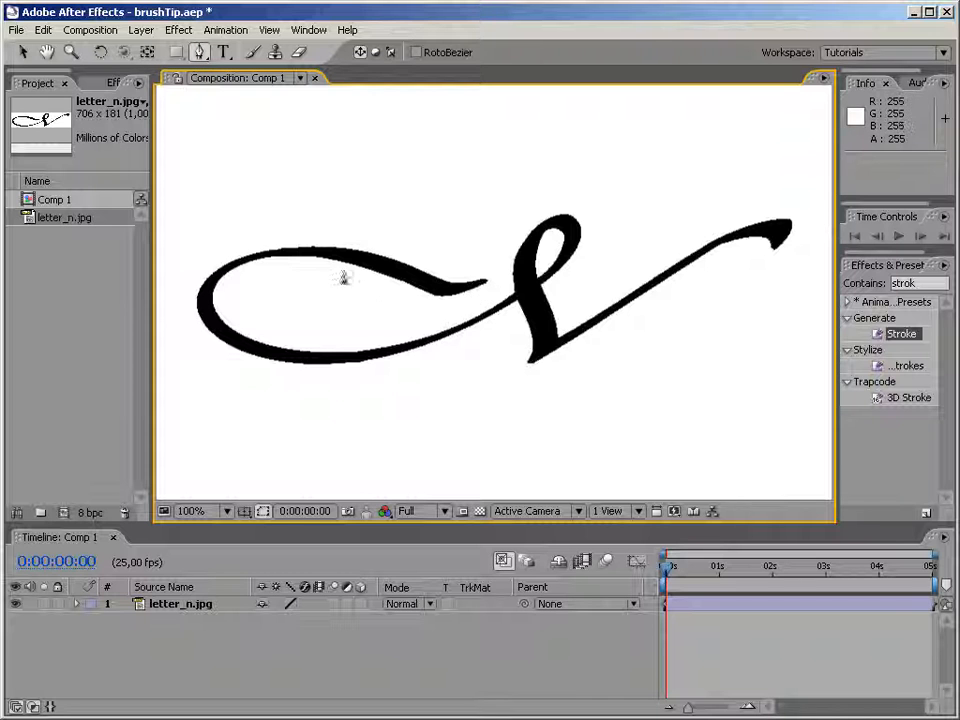
left_click(472, 289)
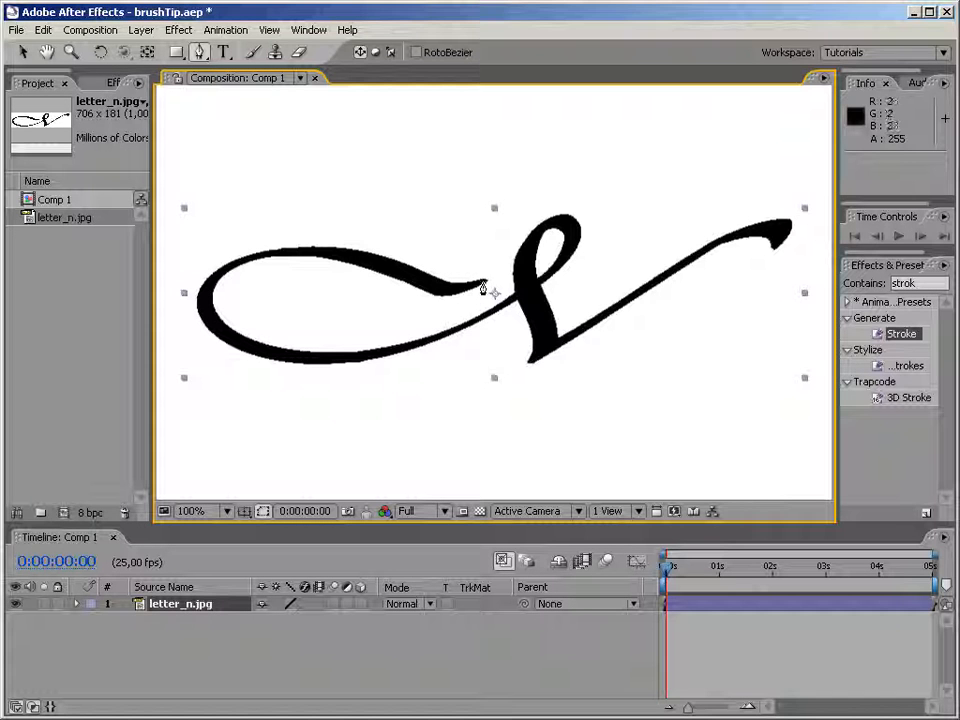
left_click(483, 284)
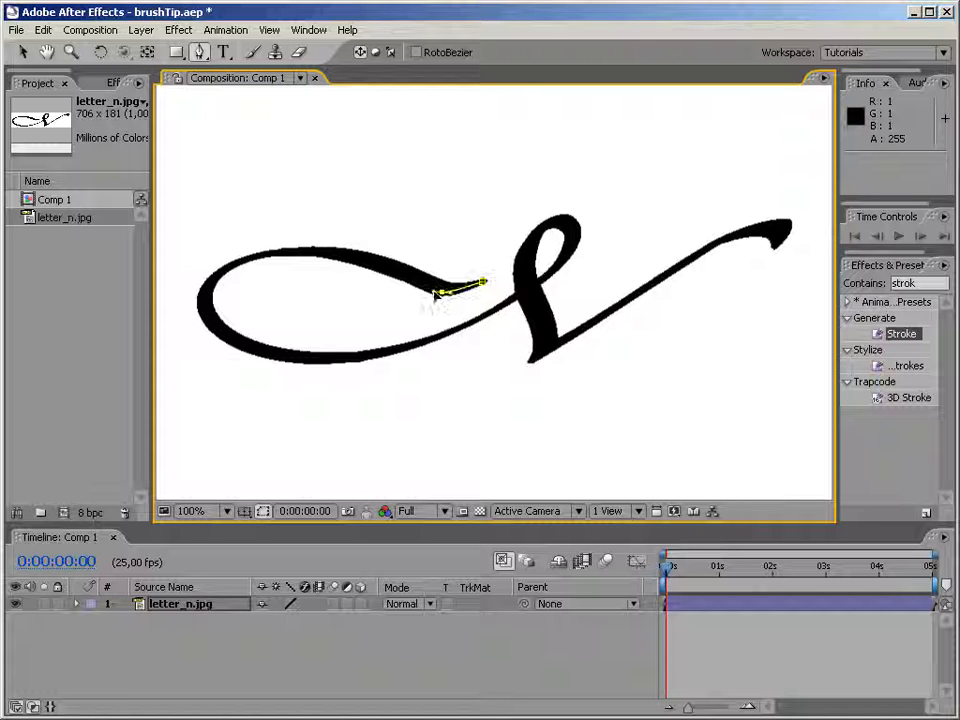
left_click(317, 258)
left_click_drag(303, 254, 255, 256)
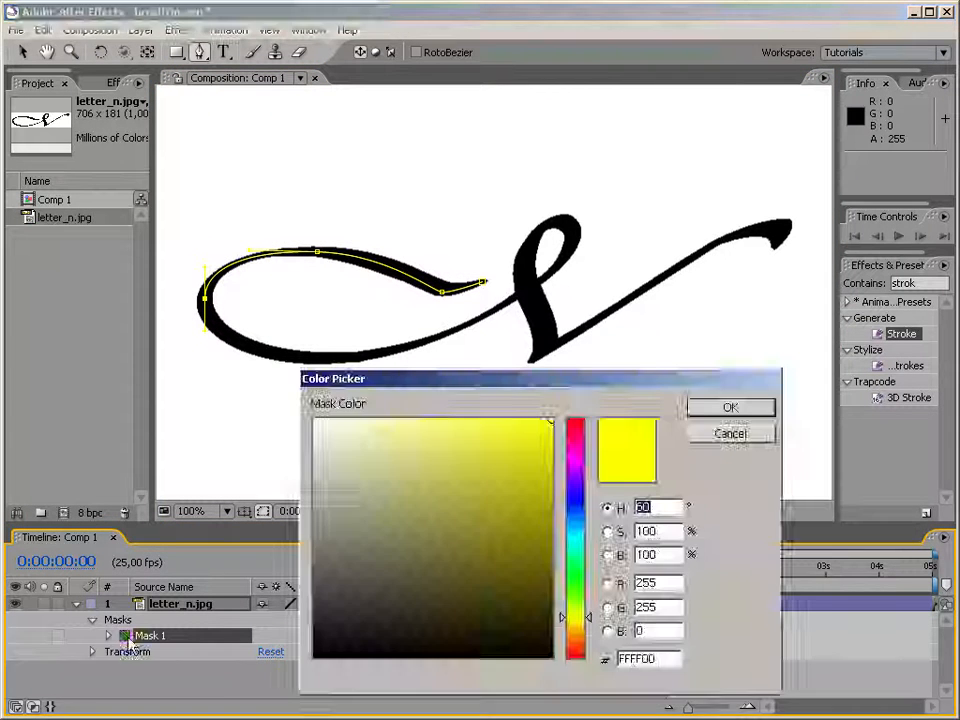
type("130")
key("Return")
Continue the mask path along the large loop's lower edge, around the small upper loop and down to the foot of the stem
left_click_drag(515, 295, 529, 216)
key("ctrl+z")
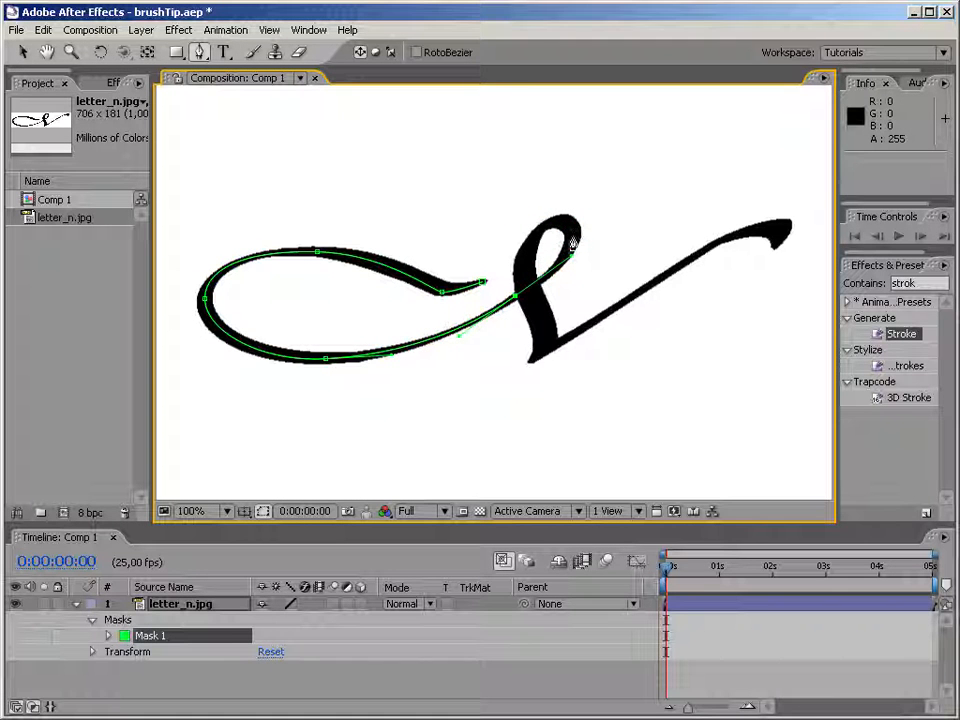
left_click_drag(536, 230, 573, 205)
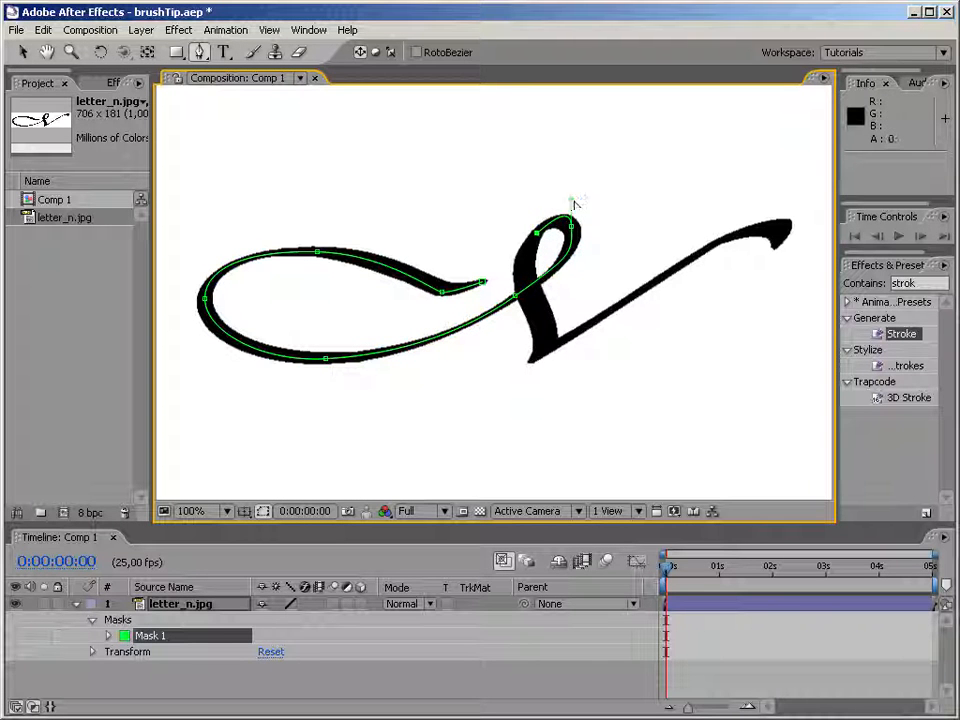
left_click_drag(547, 345, 488, 396)
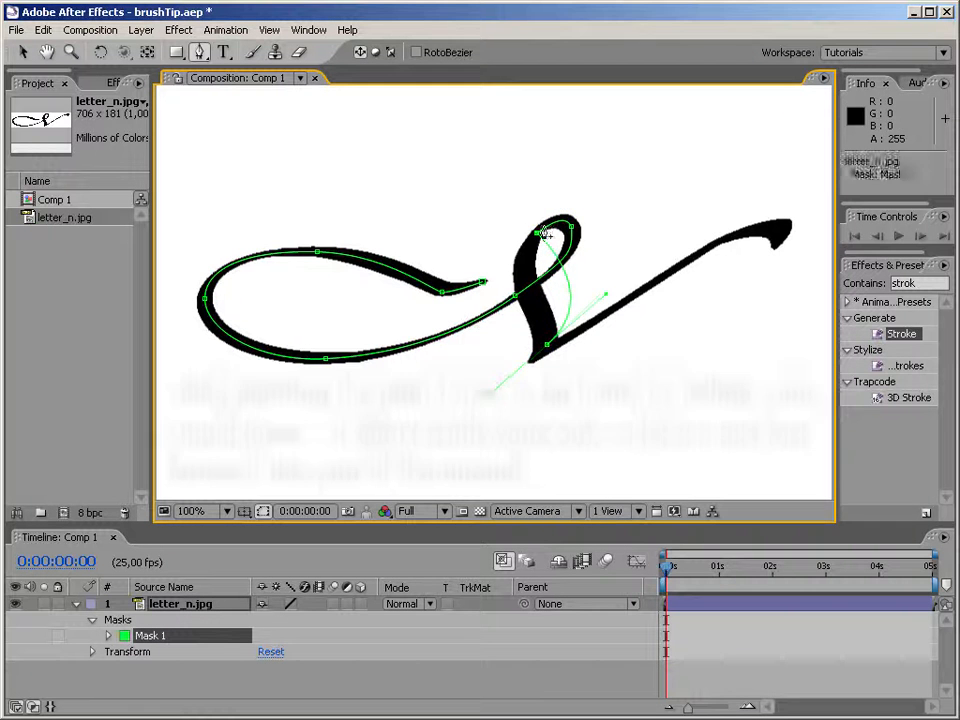
Adjust the mask's handles at the small loop and the stem's foot to follow the letter, making a sharp corner at the foot
left_click_drag(537, 232, 496, 276)
left_click(504, 272)
left_click(537, 232)
left_click_drag(606, 294, 555, 299)
left_click(547, 345)
left_click_drag(489, 395, 498, 389)
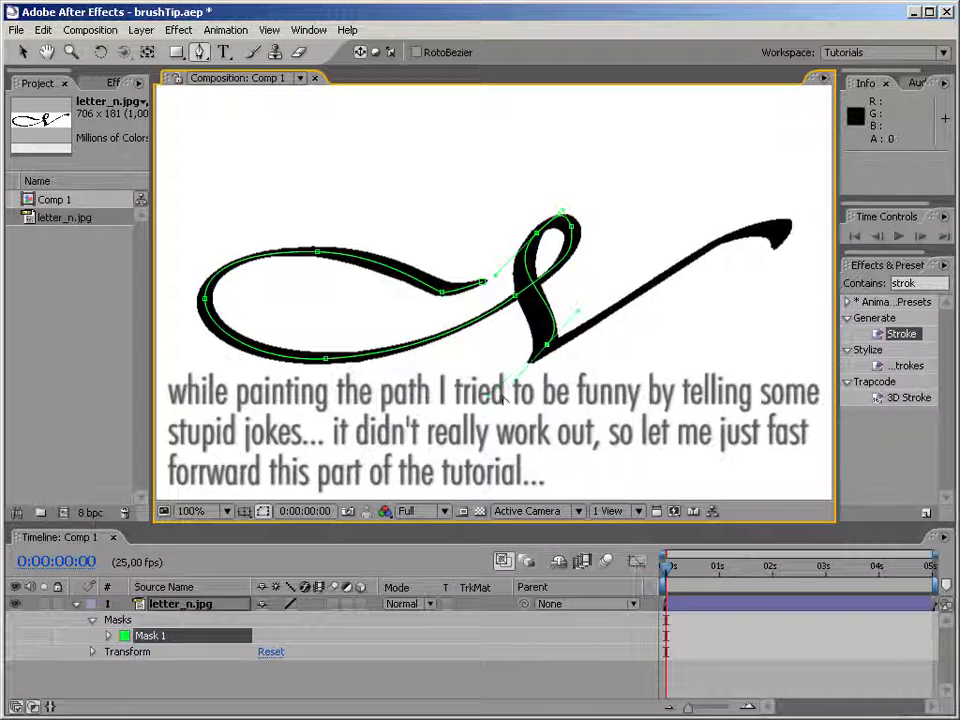
left_click_drag(581, 316, 564, 321)
left_click_drag(498, 389, 605, 320)
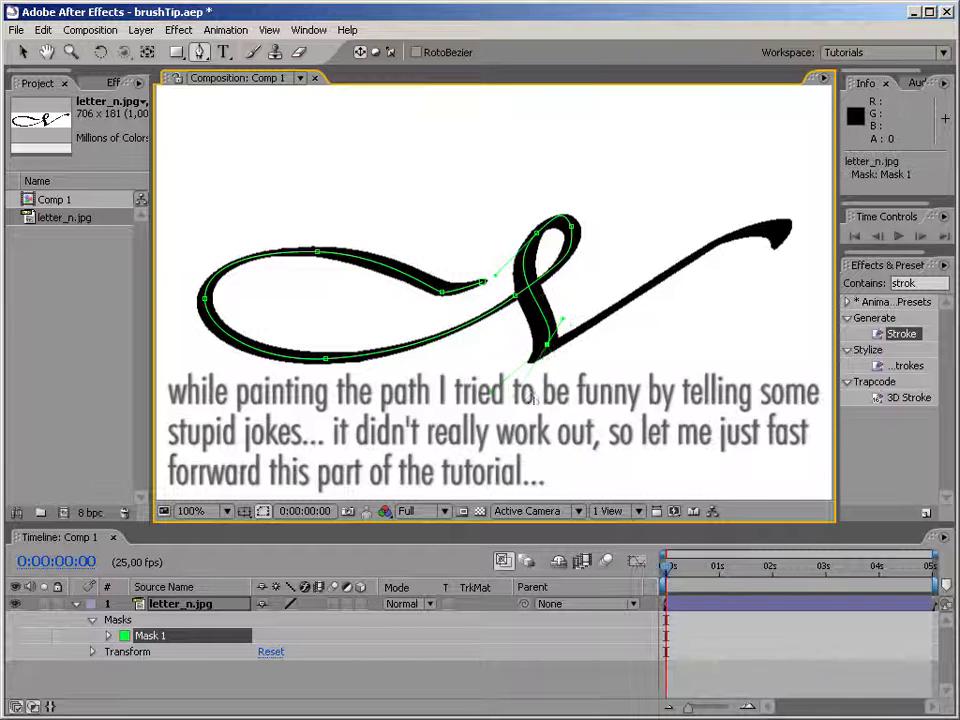
left_click_drag(547, 345, 543, 350)
left_click_drag(602, 326, 601, 322)
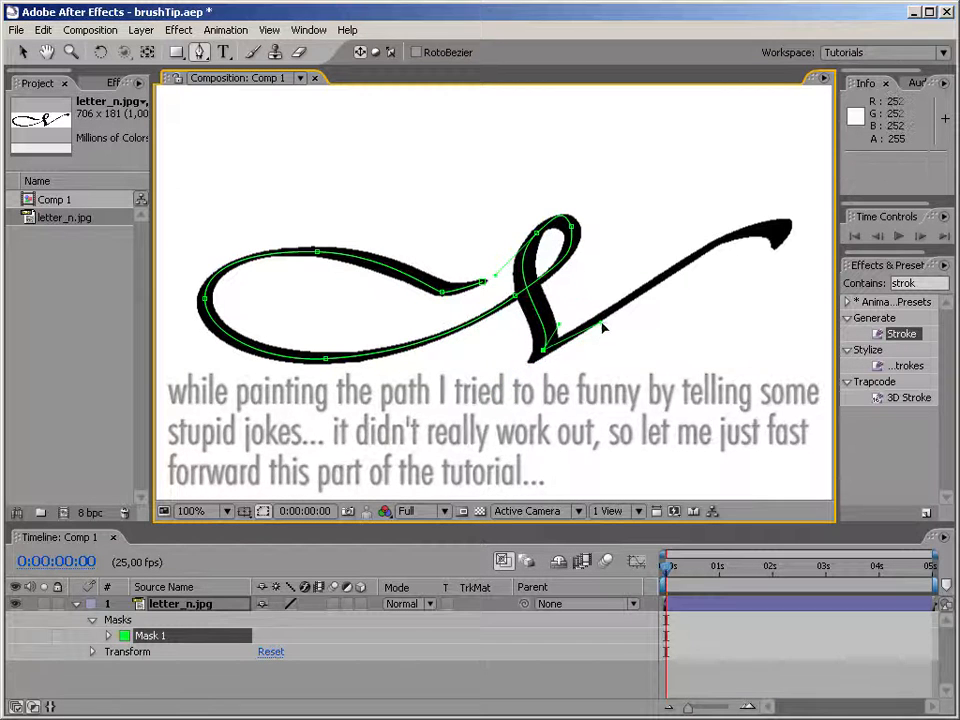
Extend the mask path along the final upstroke to the letter's hooked end, and collapse the layer's properties
left_click(722, 240)
left_click_drag(777, 241, 752, 272)
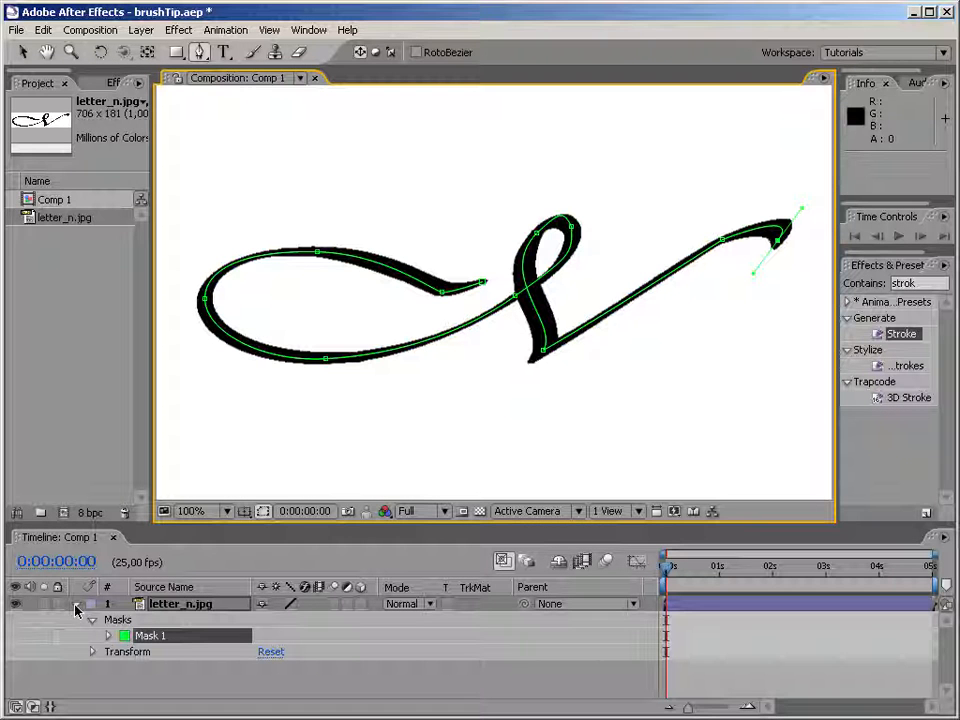
left_click(76, 604)
Apply the Stroke effect to letter_n.jpg and hide the mask outlines in the composition viewer
mouse_move(901, 333)
left_mouse_down()
mouse_move(686, 403)
mouse_move(460, 342)
left_mouse_up()
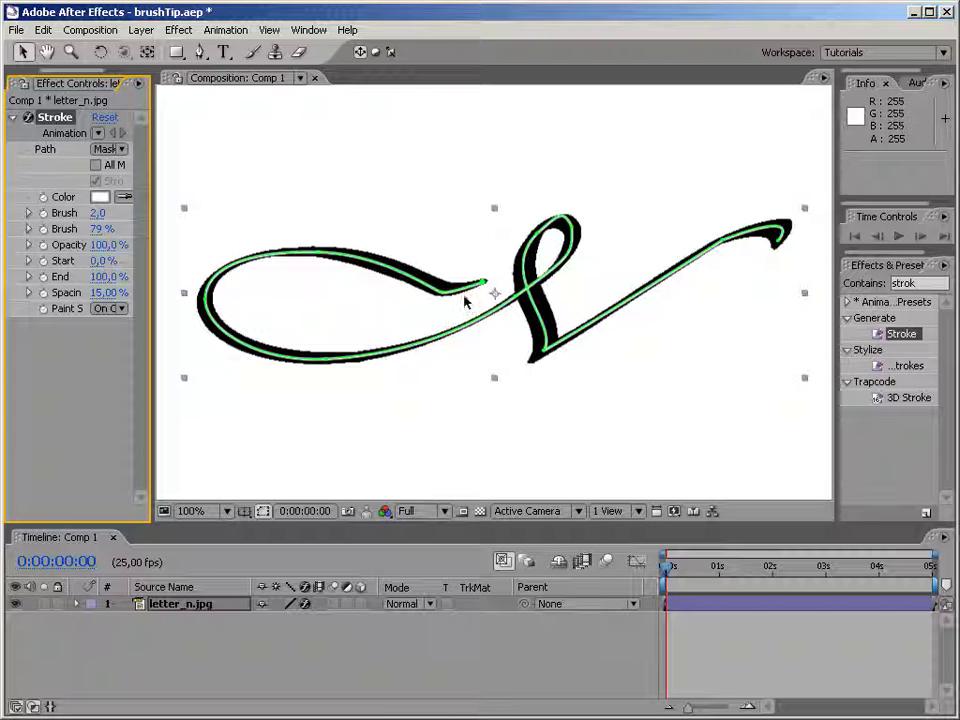
left_click(265, 514)
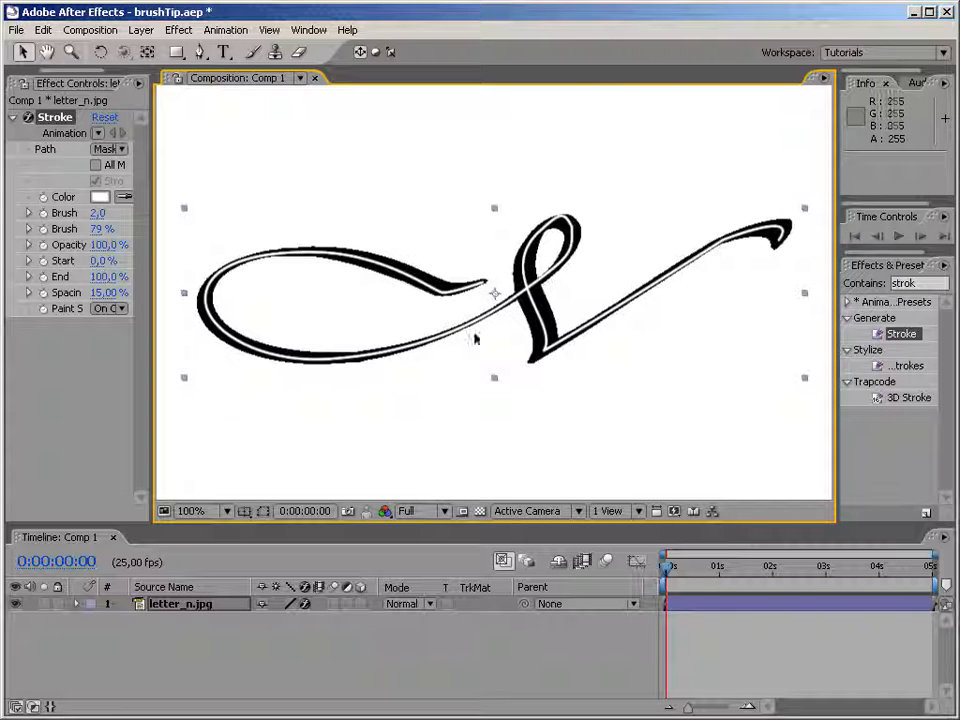
Widen the effect settings area and give the Stroke effect a brush size of 5.5 and a pure red colour
left_click_drag(151, 223, 216, 223)
mouse_move(104, 217)
left_mouse_down()
mouse_move(82, 165)
mouse_move(102, 160)
mouse_move(96, 203)
left_mouse_up()
left_click(106, 197)
left_click(497, 471)
left_click_drag(497, 471, 681, 386)
left_click(731, 408)
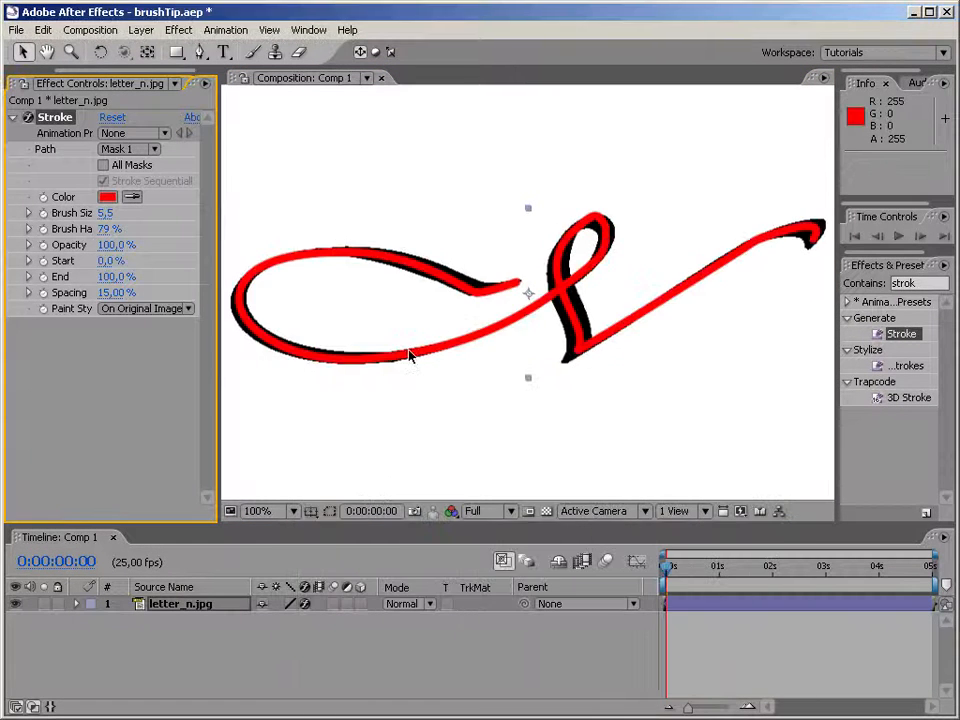
Set the Stroke brush size to 16.4 and hardness to 100%, with the paint style Reveal Original Image
mouse_move(104, 217)
left_mouse_down()
mouse_move(225, 206)
mouse_move(207, 208)
left_mouse_up()
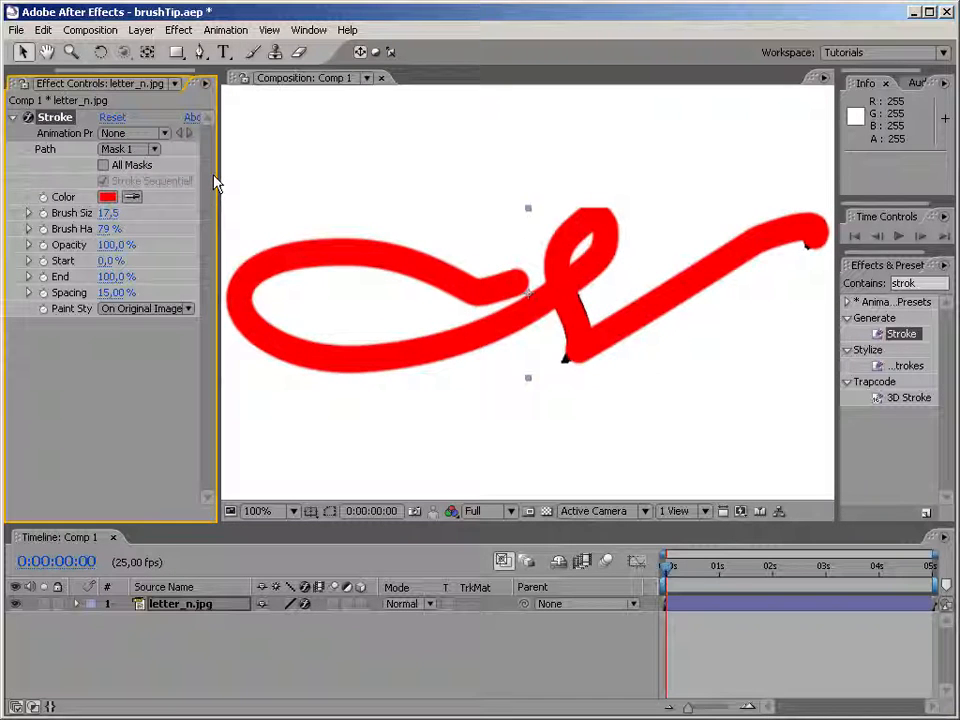
mouse_move(110, 229)
left_mouse_down()
mouse_move(120, 217)
mouse_move(261, 212)
mouse_move(446, 182)
left_mouse_up()
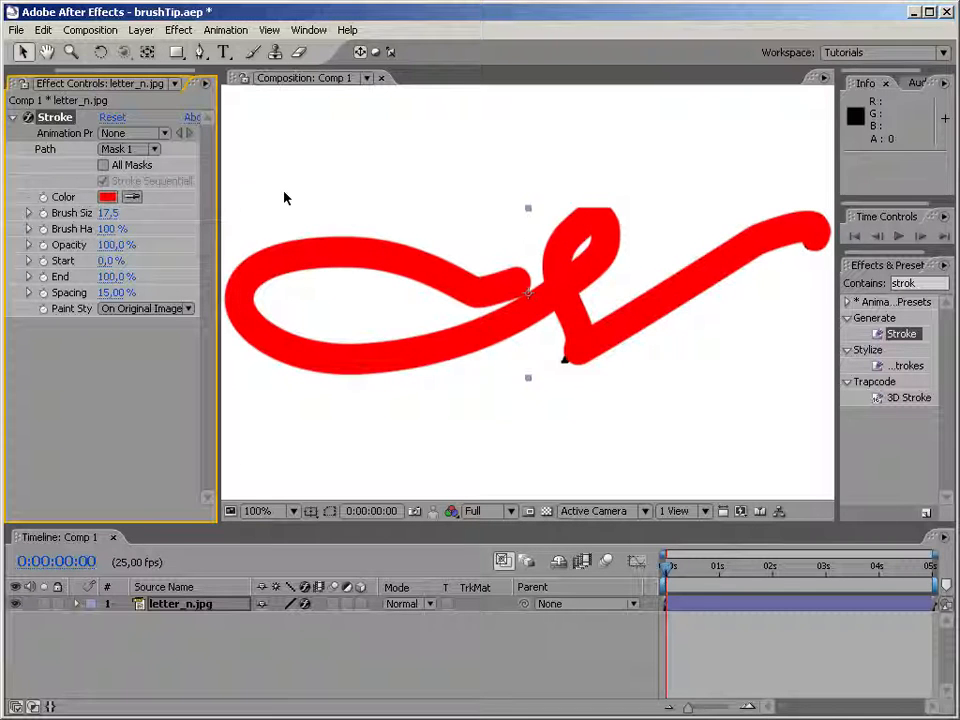
left_click_drag(107, 213, 102, 218)
left_click(165, 309)
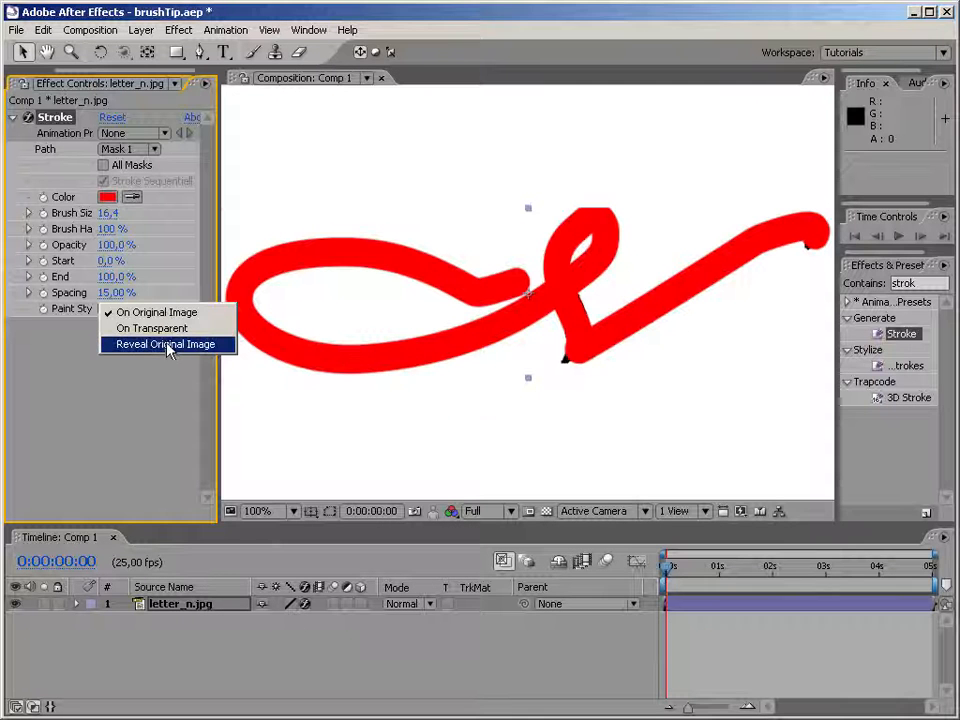
left_click(169, 350)
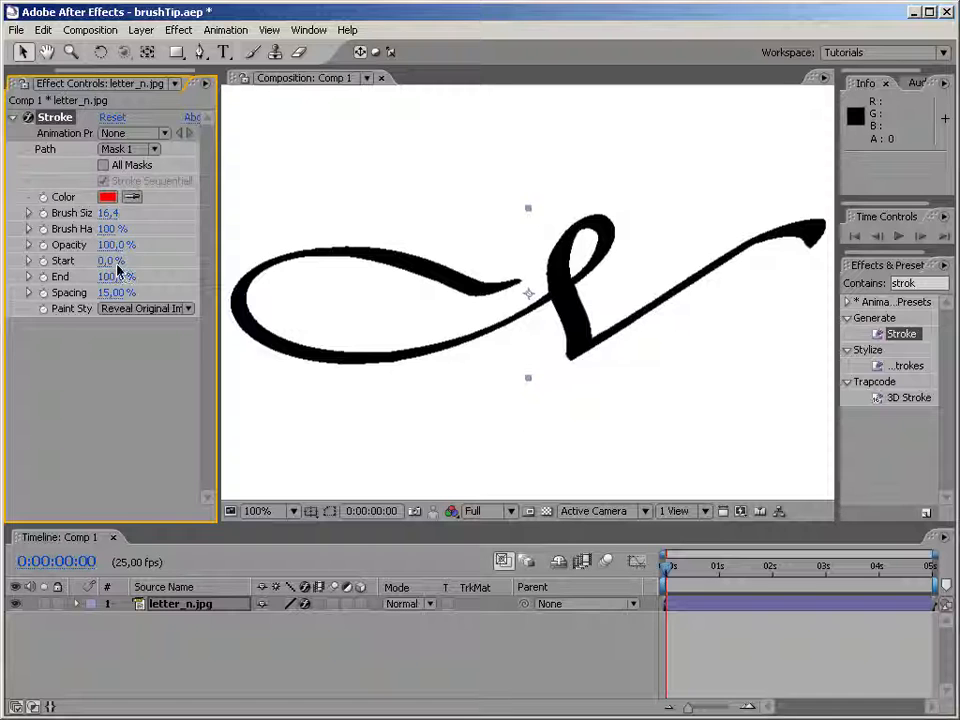
Test the reveal by changing the Stroke effect's End to 58% and back to 100%, and remove the effect from the layer
mouse_move(116, 283)
left_mouse_down()
mouse_move(10, 272)
mouse_move(44, 261)
mouse_move(14, 260)
mouse_move(44, 247)
mouse_move(26, 245)
mouse_move(44, 247)
left_mouse_up()
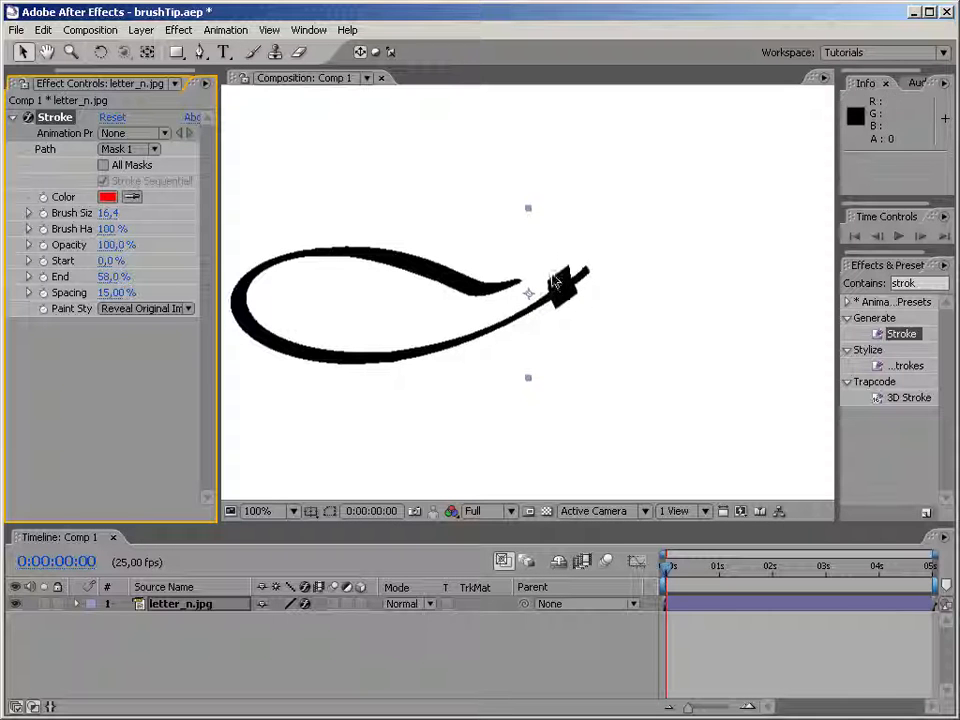
mouse_move(110, 284)
left_mouse_down()
mouse_move(148, 284)
mouse_move(118, 279)
mouse_move(146, 268)
mouse_move(105, 263)
mouse_move(144, 260)
mouse_move(55, 258)
mouse_move(146, 248)
left_mouse_up()
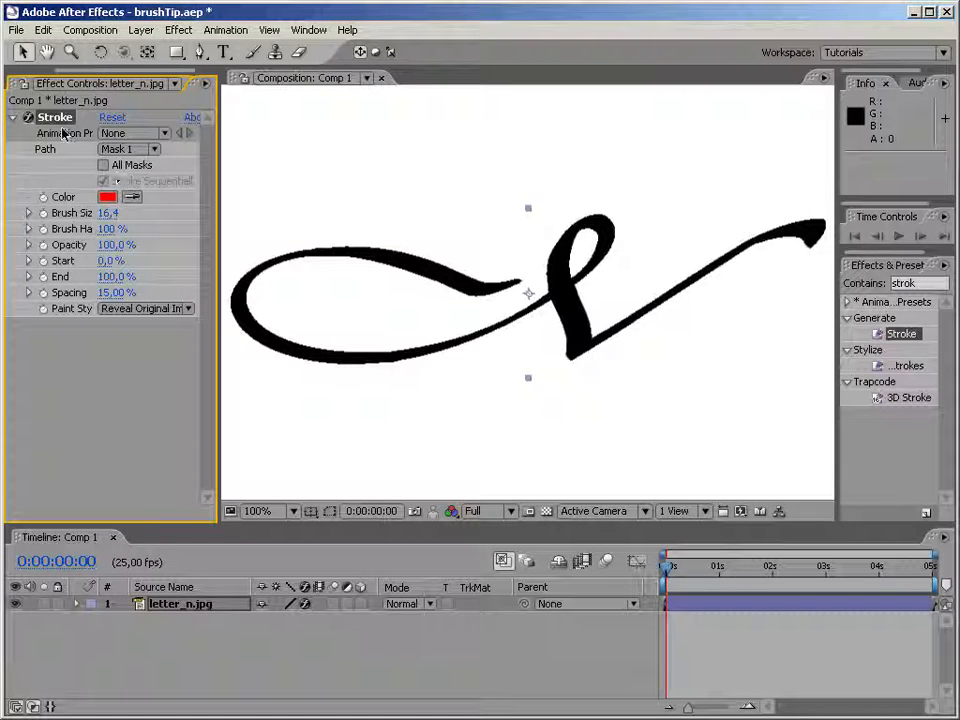
key("Delete")
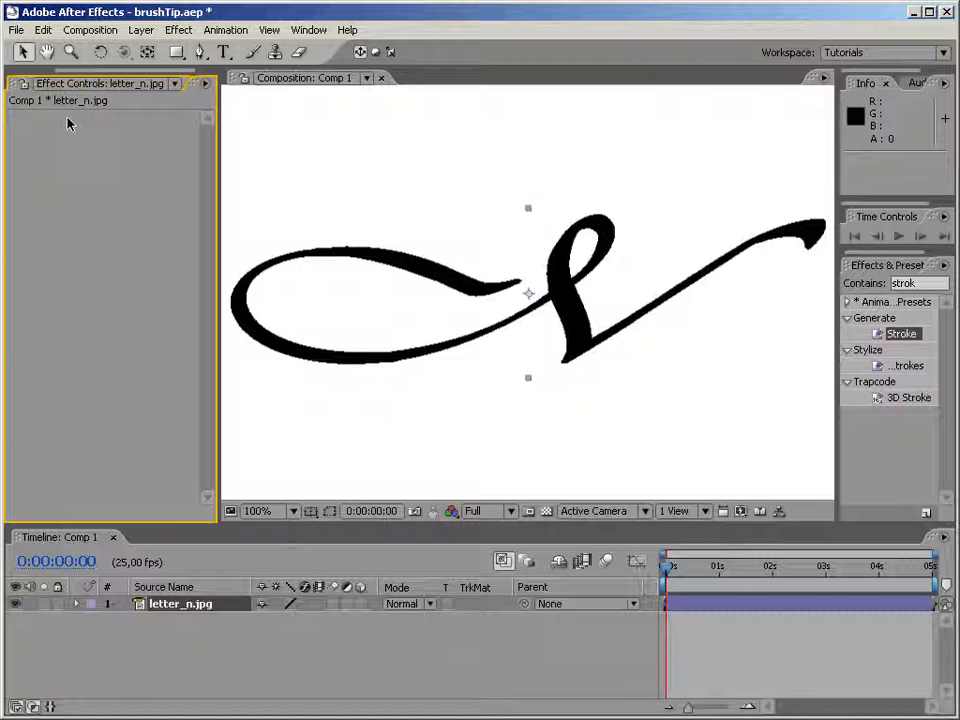
Search the effects for "paint" and apply the Paint effect to letter_n.jpg
left_click_drag(927, 284, 785, 317)
type("pa")
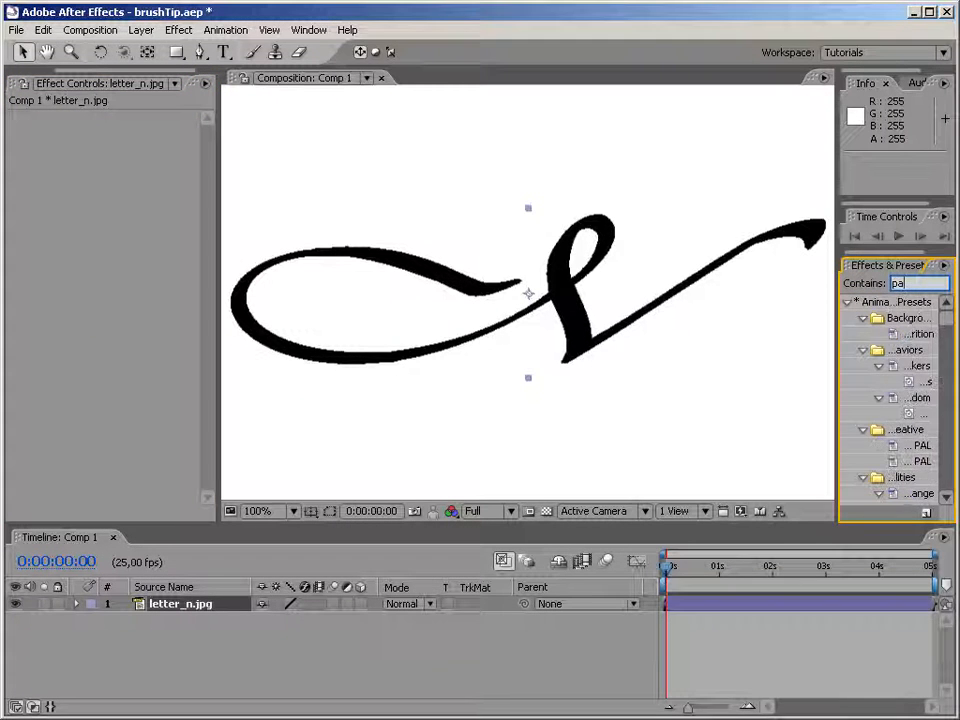
type("int")
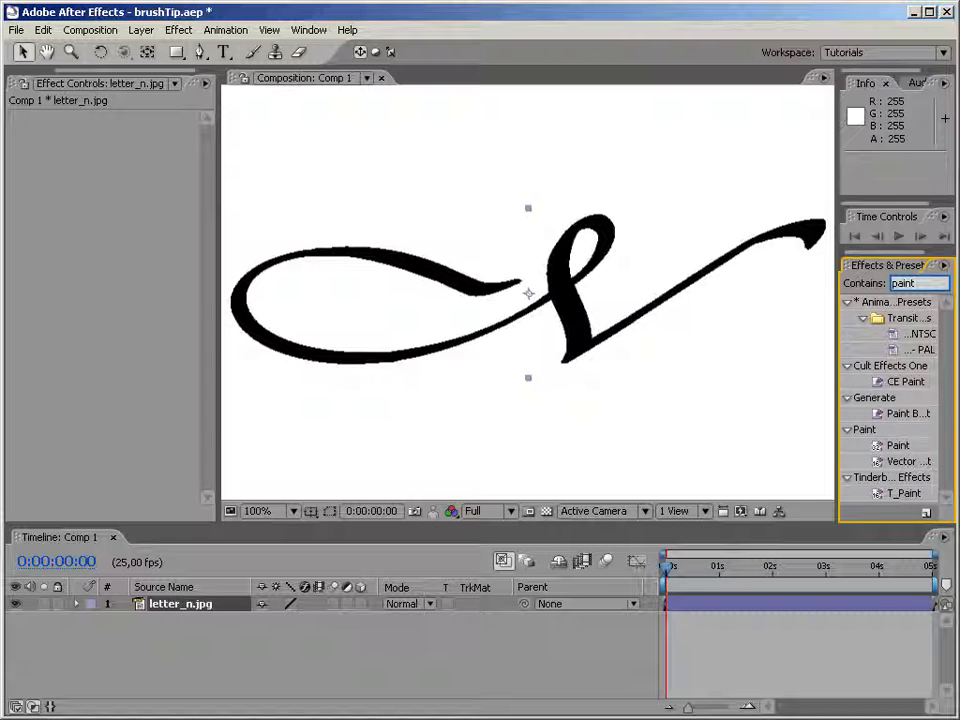
left_click(847, 302)
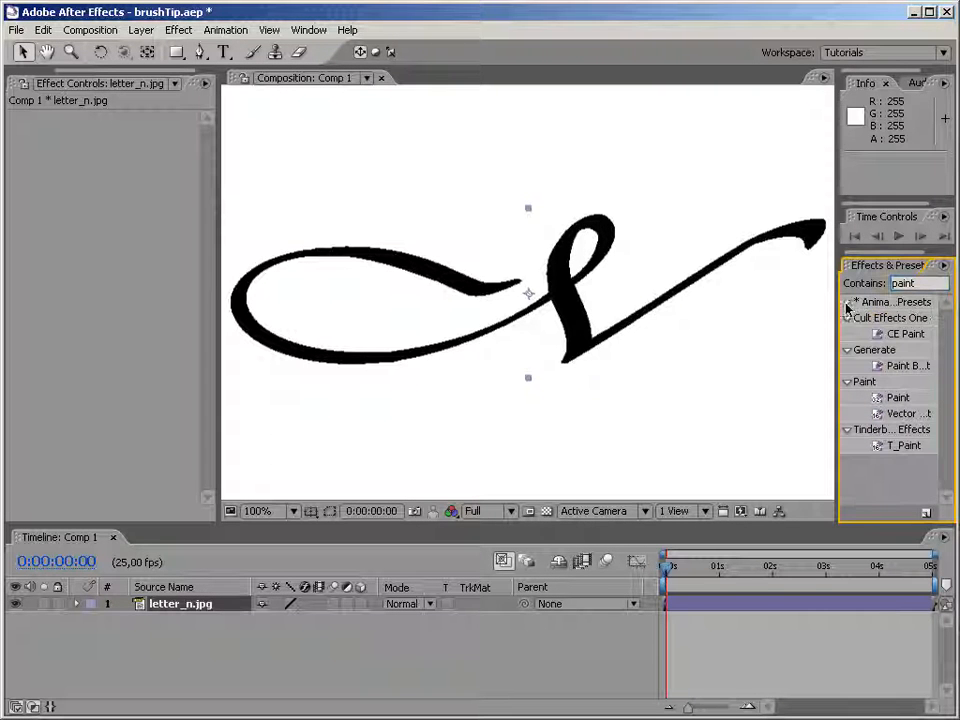
mouse_move(897, 405)
left_mouse_down()
mouse_move(666, 390)
mouse_move(563, 330)
left_mouse_up()
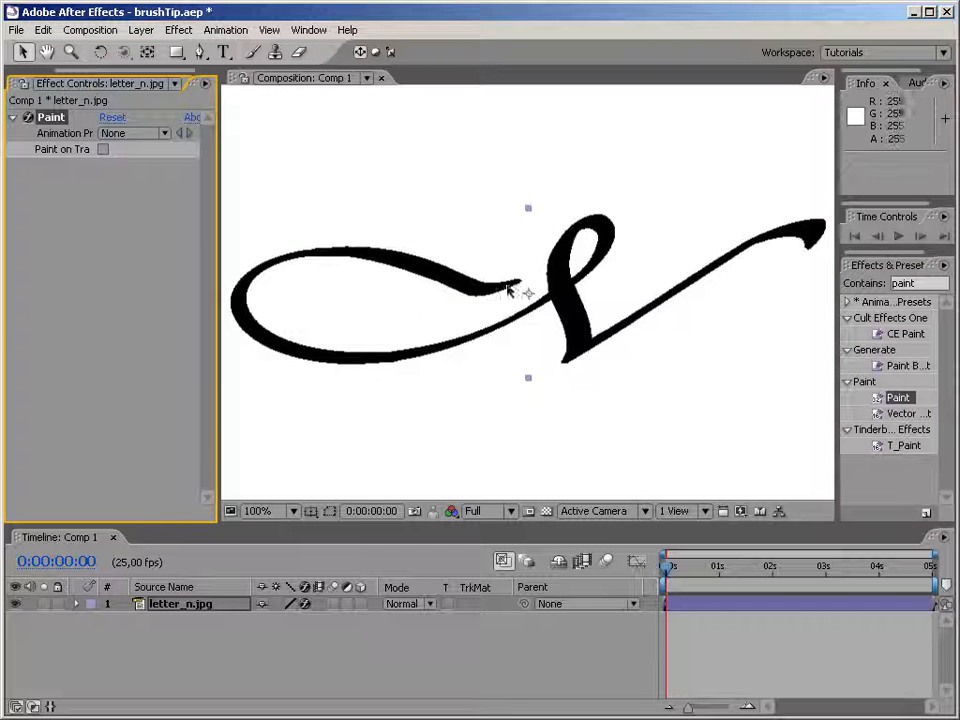
Open letter_n.jpg in its own layer viewer and widen that viewer to show more of the letter
double_click(443, 278)
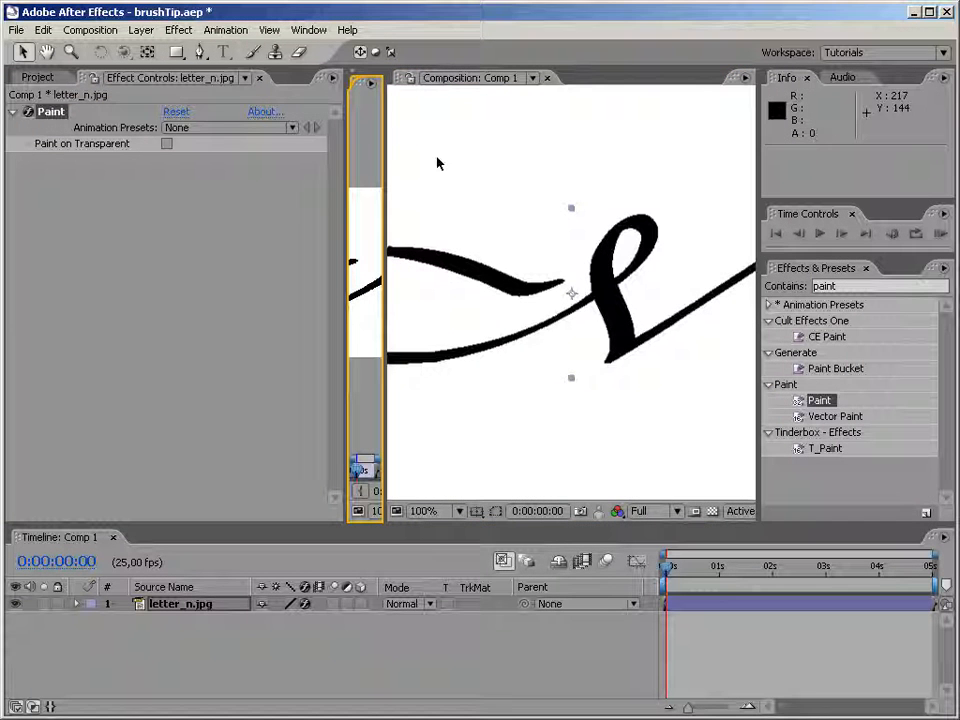
left_click_drag(382, 150, 731, 146)
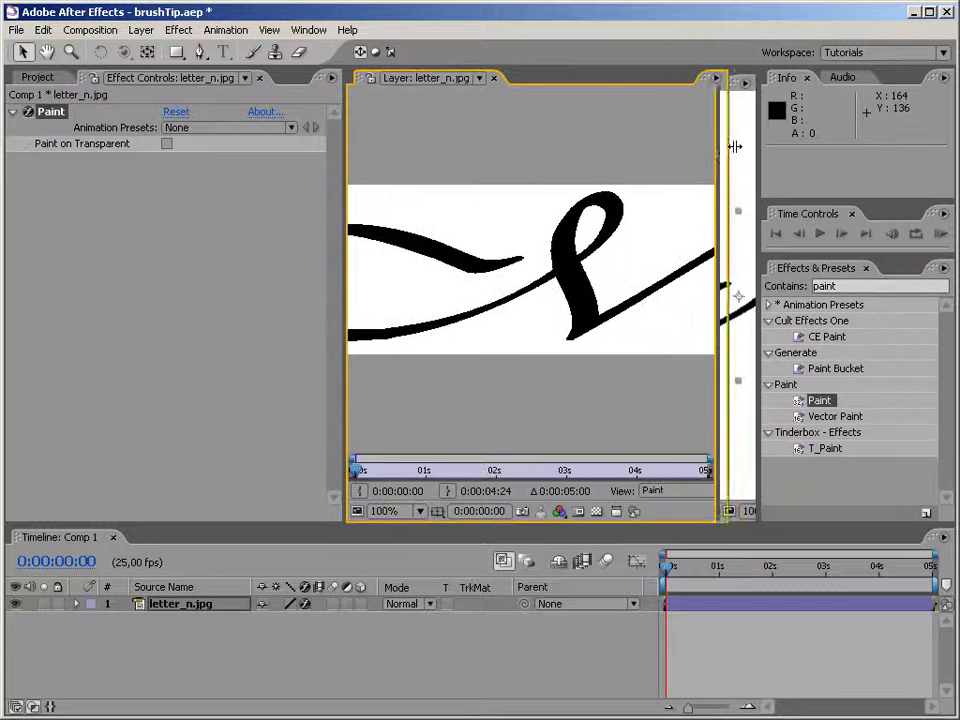
Widen the layer viewer of letter_n.jpg to show the letter's first loop and activate the Brush tool
left_click_drag(341, 199, 151, 221)
left_click_drag(497, 274, 598, 280)
left_click(252, 53)
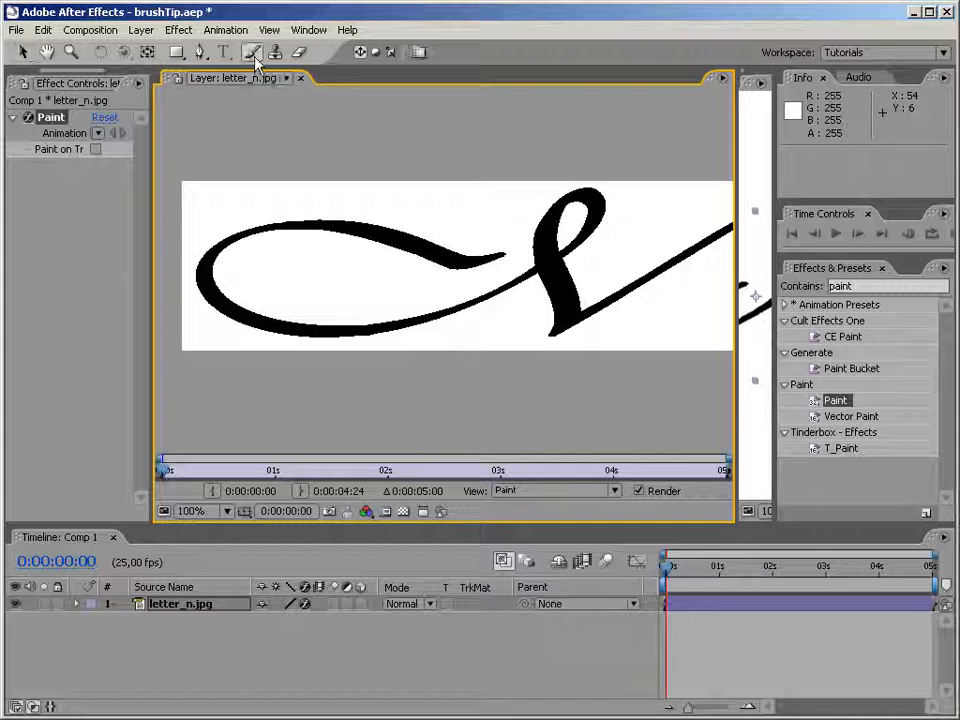
Paint freehand red test strokes across the letter and undo them
mouse_move(310, 212)
left_mouse_down()
mouse_move(275, 274)
mouse_move(348, 338)
mouse_move(556, 287)
mouse_move(643, 298)
mouse_move(648, 266)
left_mouse_up()
mouse_move(386, 315)
left_mouse_down()
mouse_move(350, 252)
mouse_move(319, 288)
mouse_move(520, 229)
mouse_move(710, 275)
mouse_move(710, 323)
mouse_move(532, 258)
mouse_move(313, 233)
mouse_move(168, 261)
left_mouse_up()
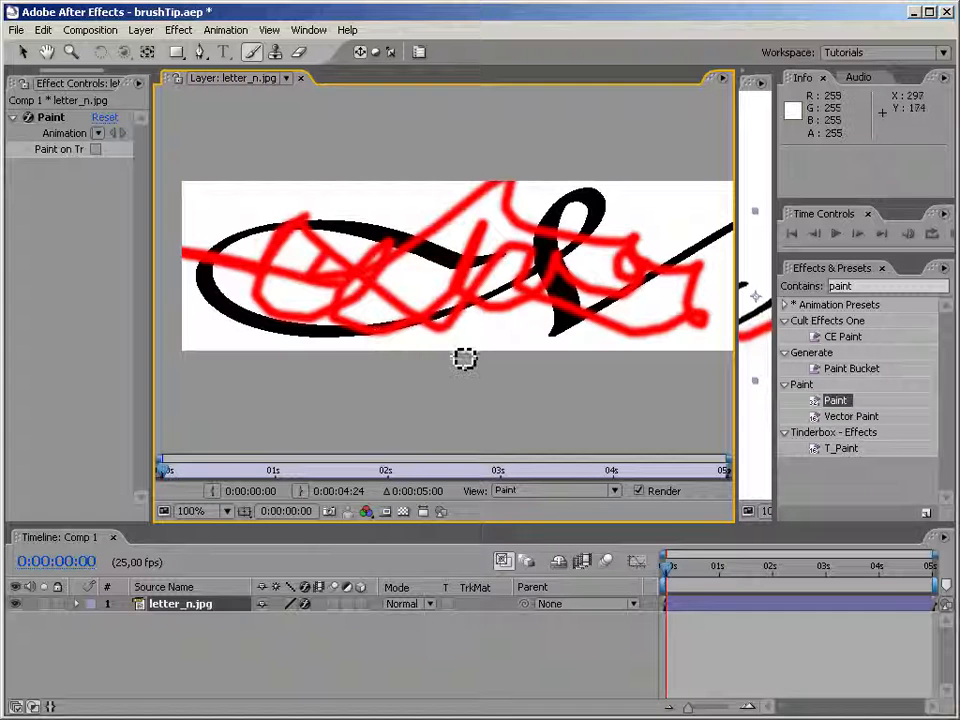
key("ctrl+z")
key("ctrl+z")
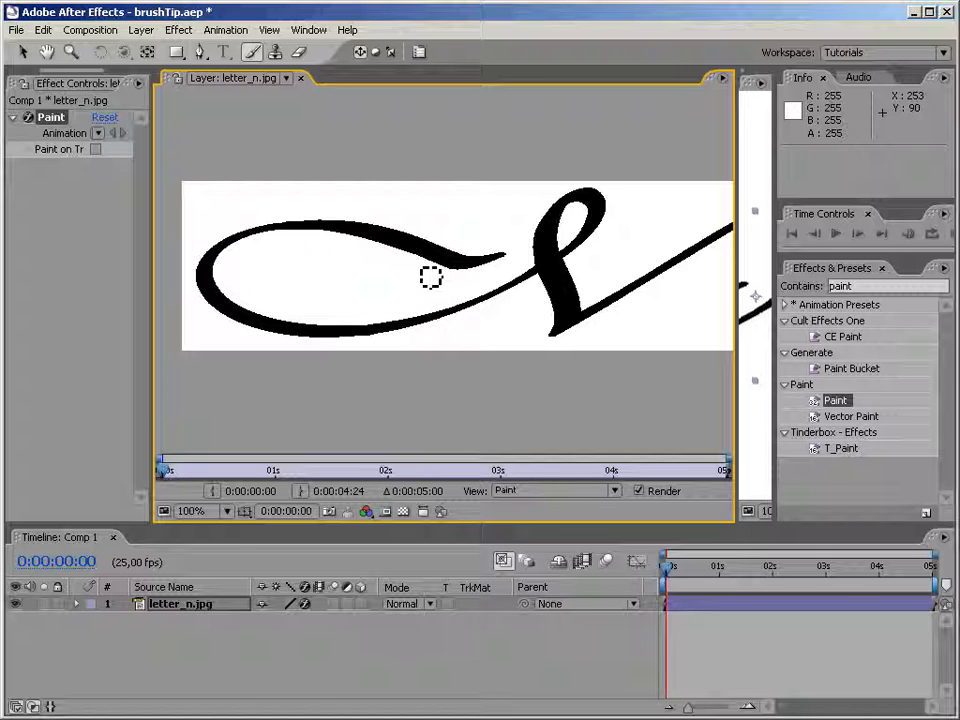
Expand the layer's Paint effect in the timeline and paint one red zigzag stroke over the letter's loop, undoing and redrawing it once
mouse_move(490, 250)
left_mouse_down()
mouse_move(439, 251)
mouse_move(252, 298)
mouse_move(221, 317)
left_mouse_up()
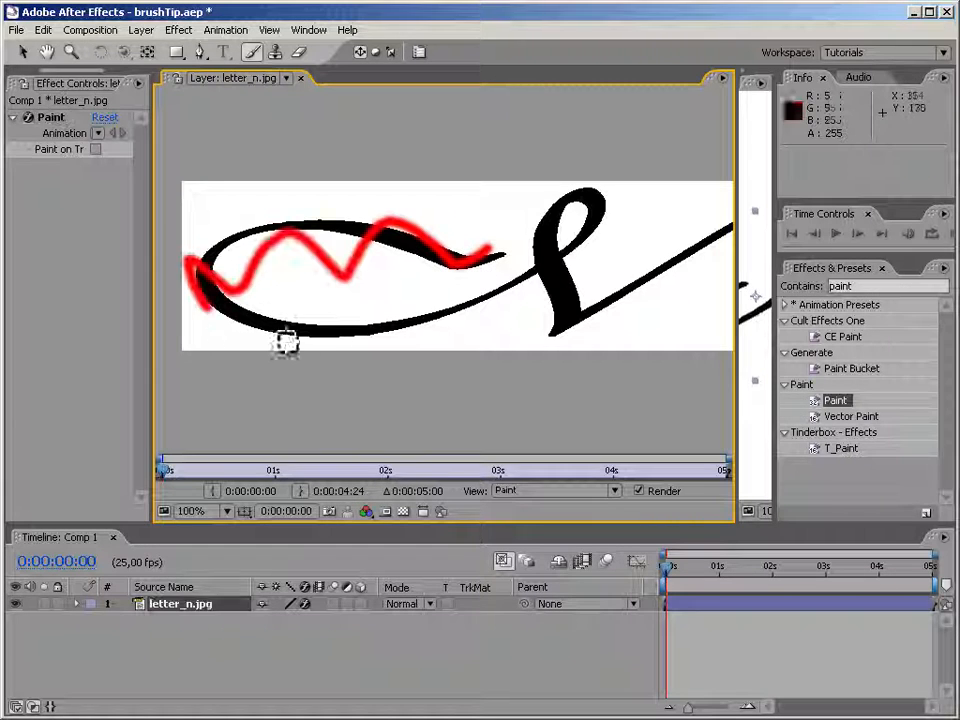
left_click(76, 605)
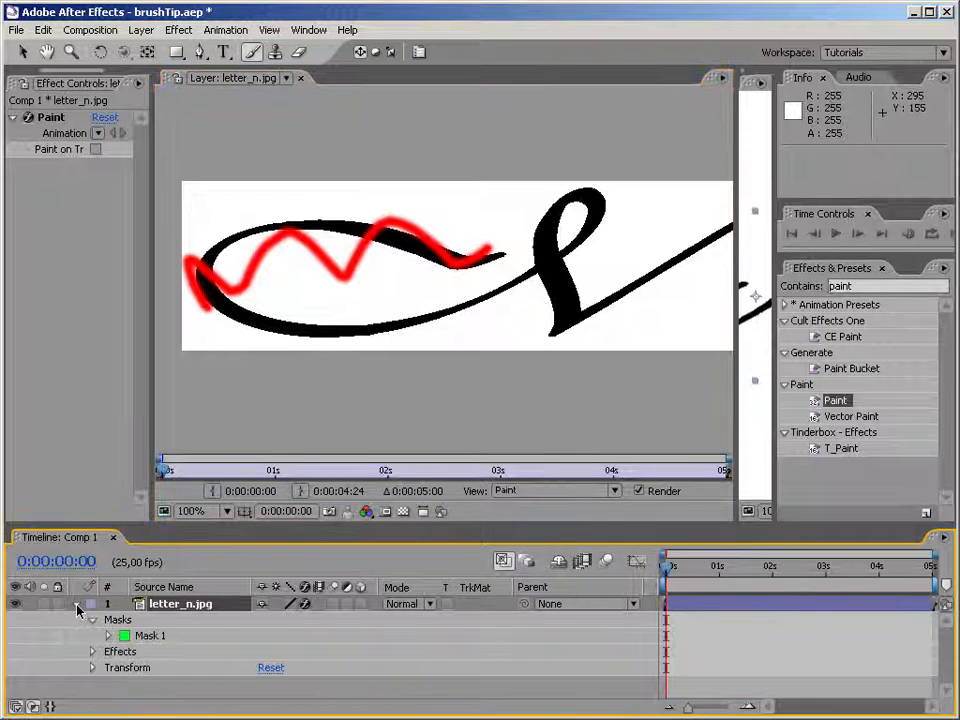
left_click(92, 652)
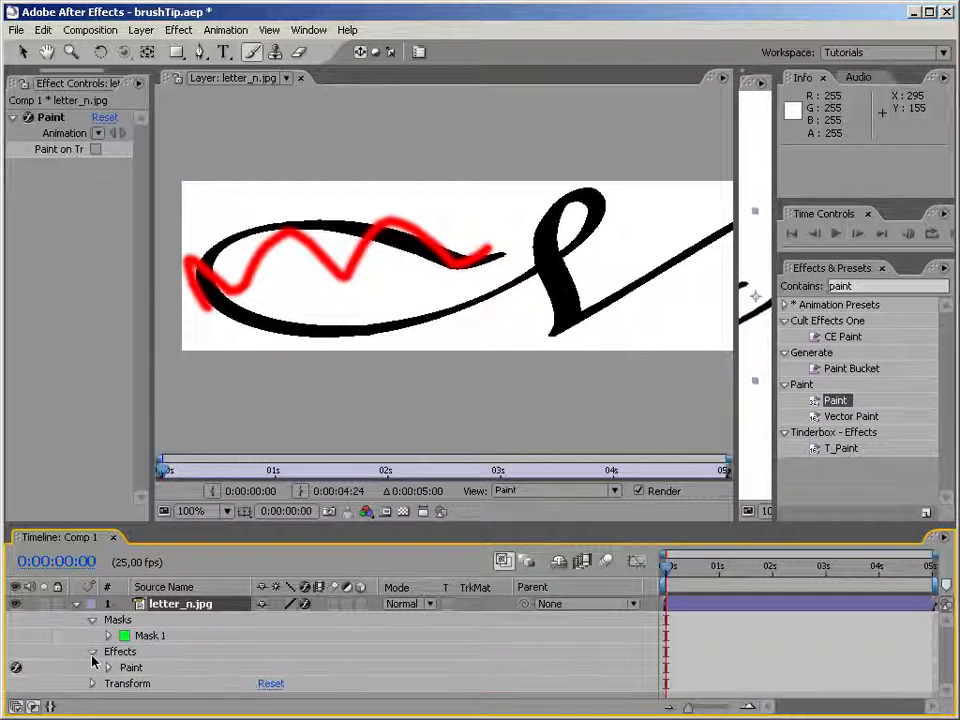
left_click(110, 667)
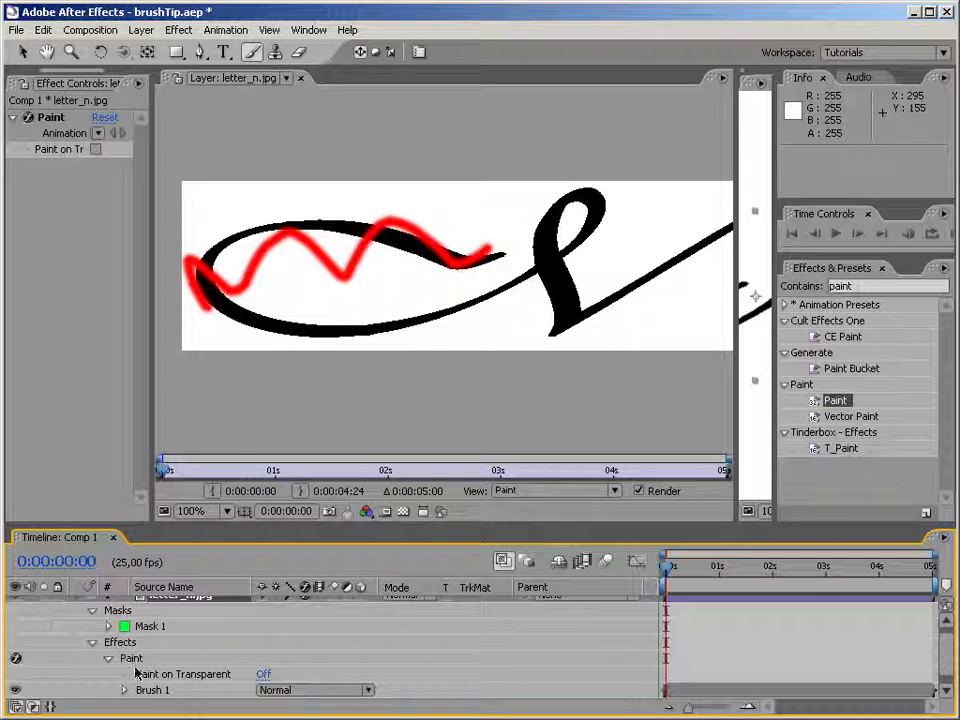
key("ctrl+z")
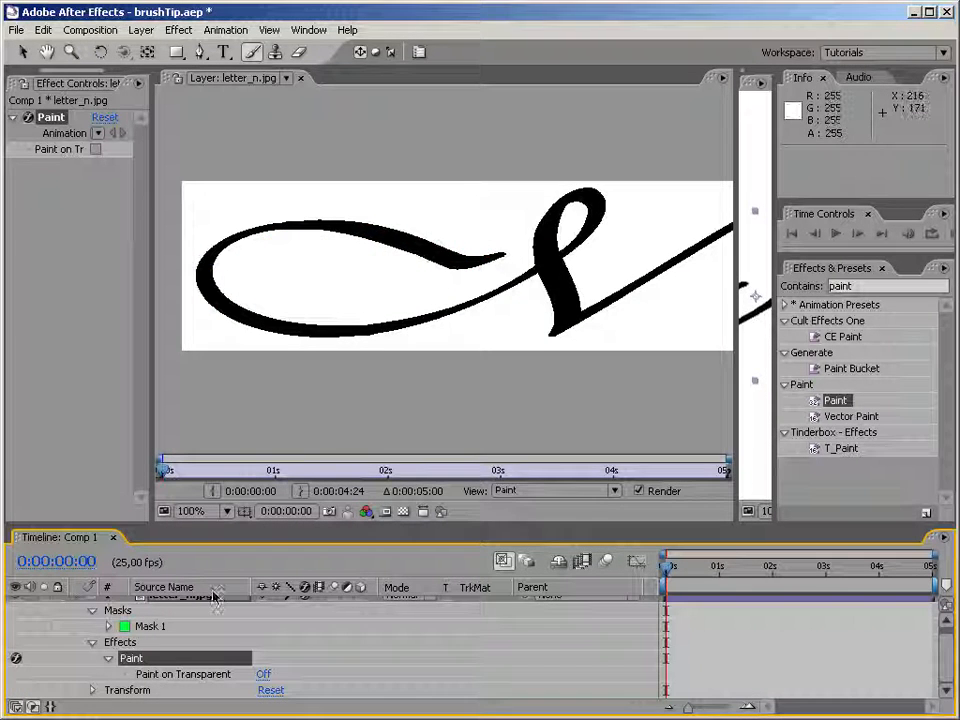
mouse_move(517, 266)
left_mouse_down()
mouse_move(442, 232)
mouse_move(275, 272)
left_mouse_up()
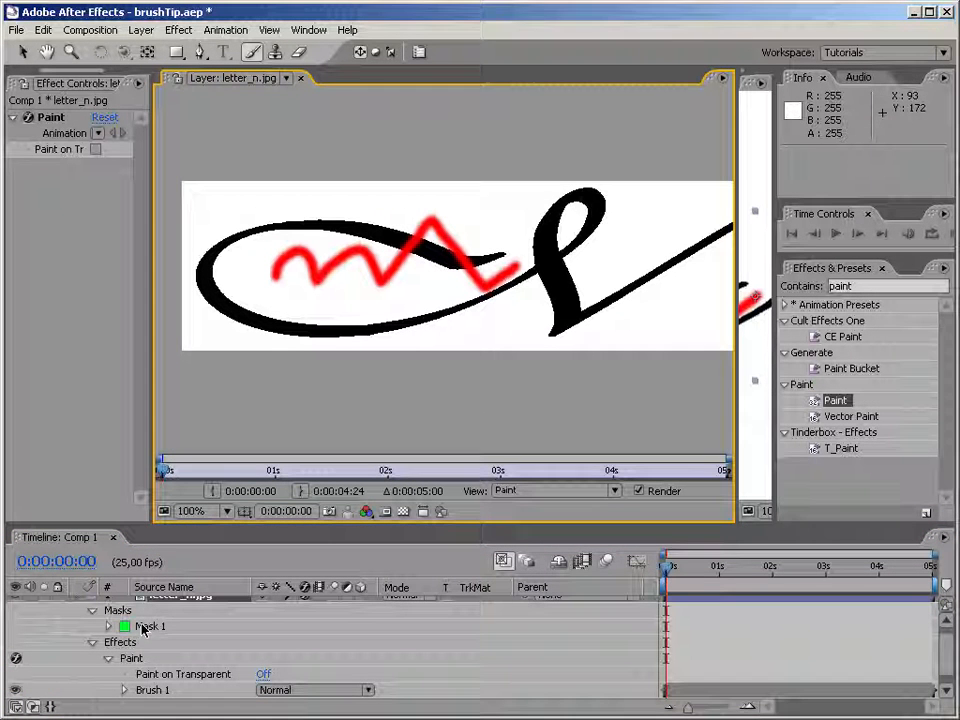
Copy the Mask Shape of Mask 1 and paste it into the Shape property of Brush 1
left_click(150, 626)
left_click(108, 626)
left_click(185, 642)
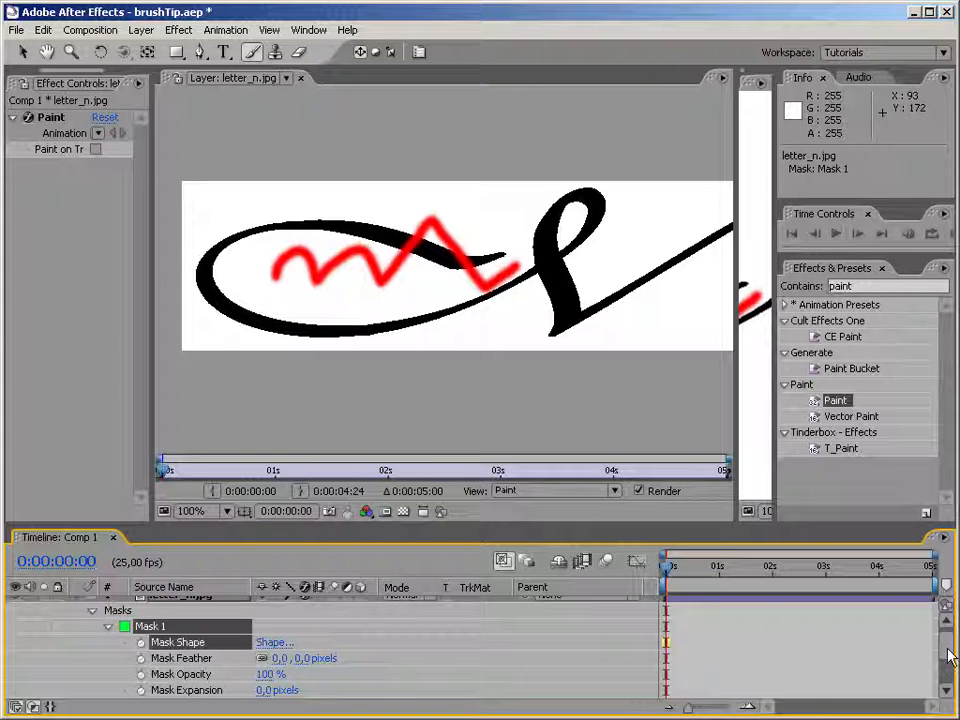
scroll(950, 658, "down", 3)
left_click(124, 673)
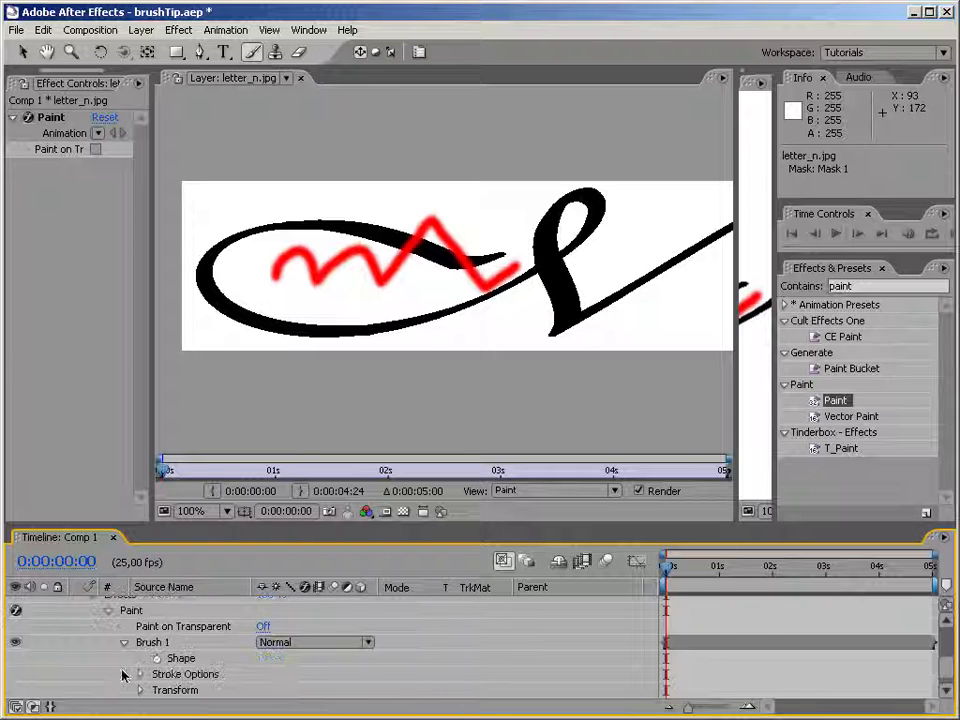
left_click(182, 660)
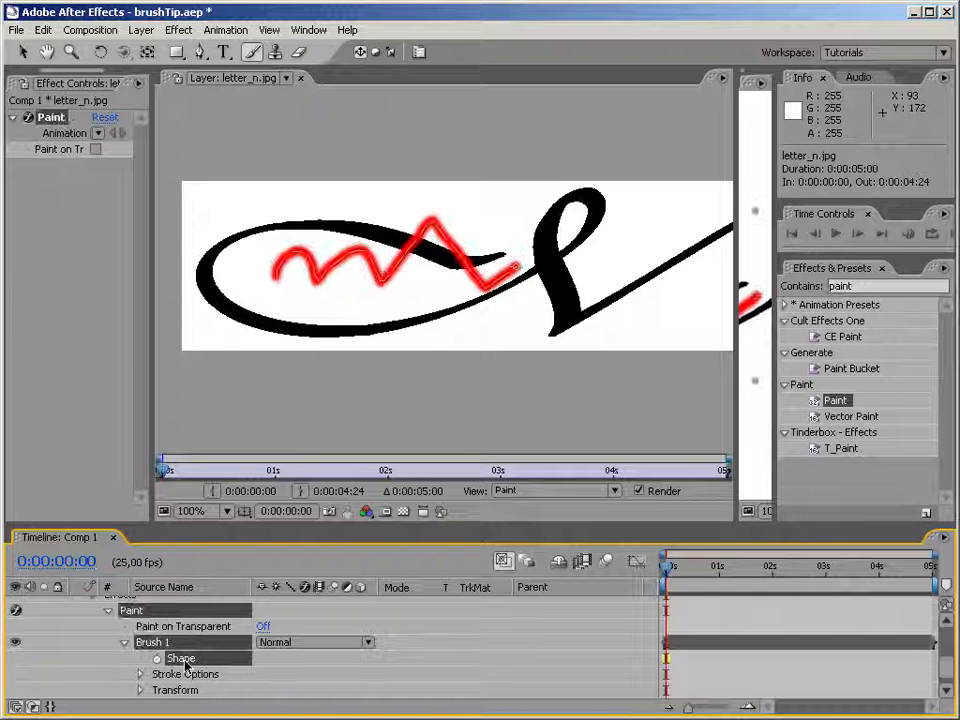
key("ctrl+v")
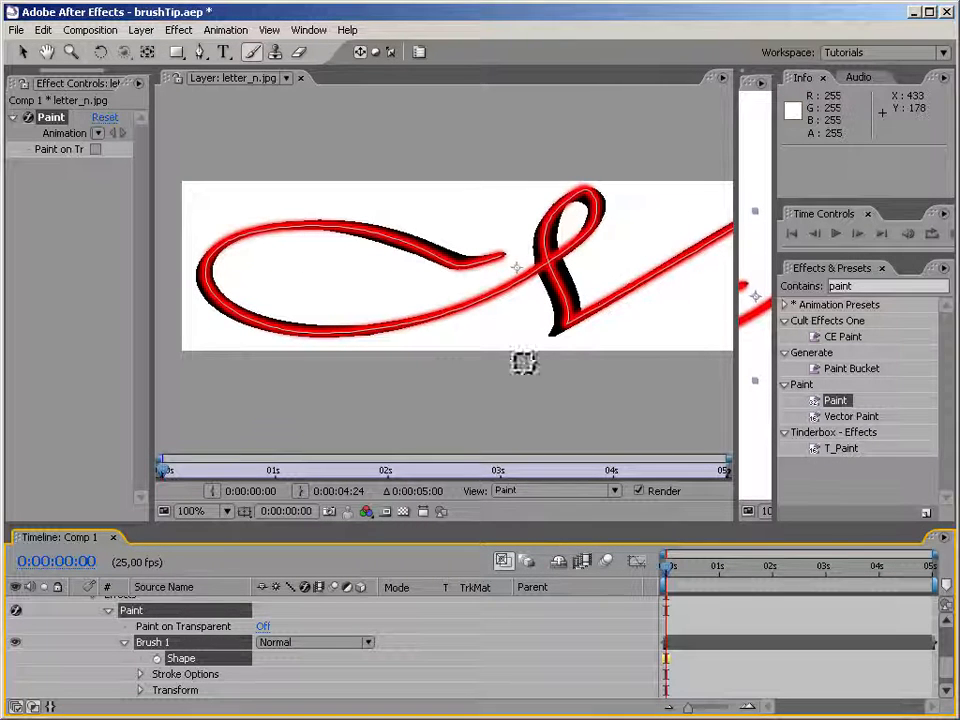
Enlarge the timeline, expand Brush 1's Stroke Options, and set Hardness to 100% and Roundness to 21%
mouse_move(666, 364)
left_mouse_down()
mouse_move(495, 379)
mouse_move(626, 376)
mouse_move(435, 366)
mouse_move(371, 384)
mouse_move(519, 405)
mouse_move(588, 383)
left_mouse_up()
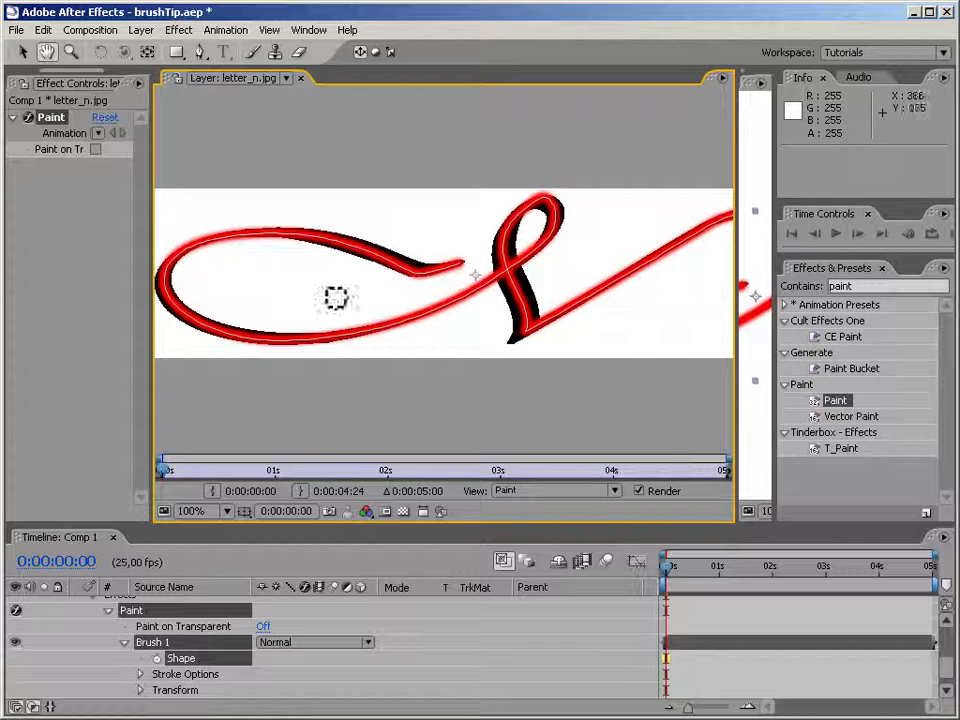
left_click(140, 675)
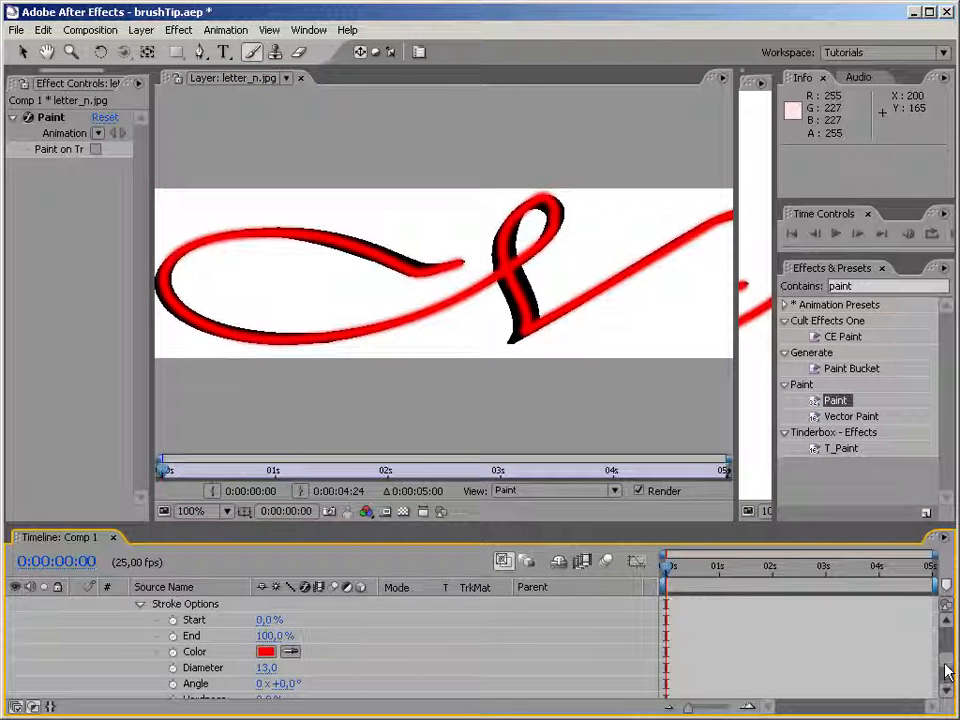
scroll(948, 676, "down", 2)
left_click_drag(624, 521, 621, 346)
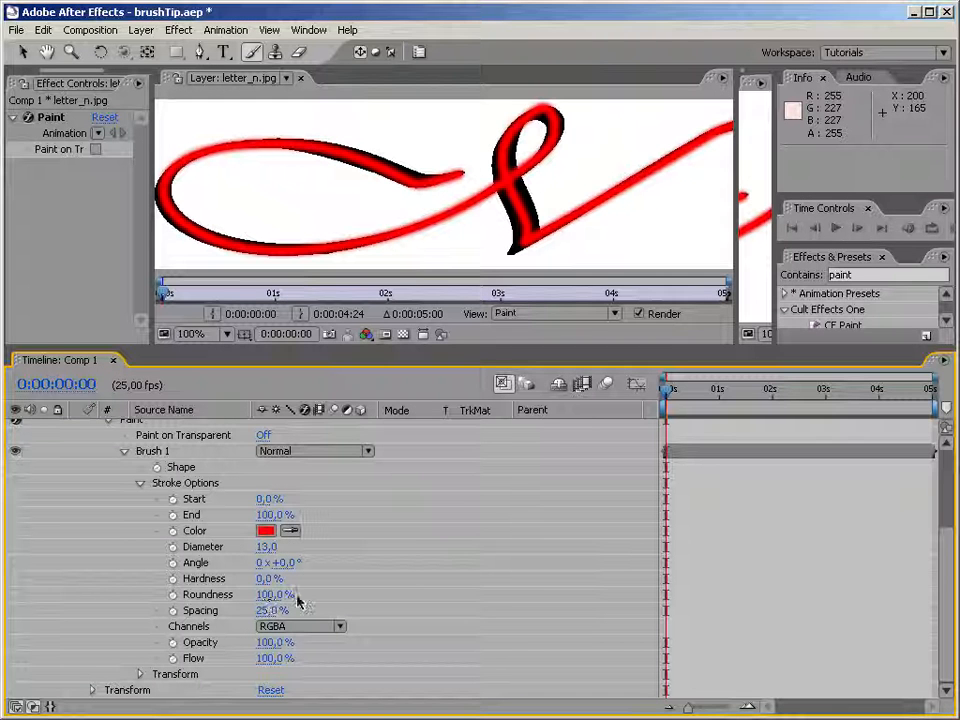
left_click_drag(268, 578, 568, 542)
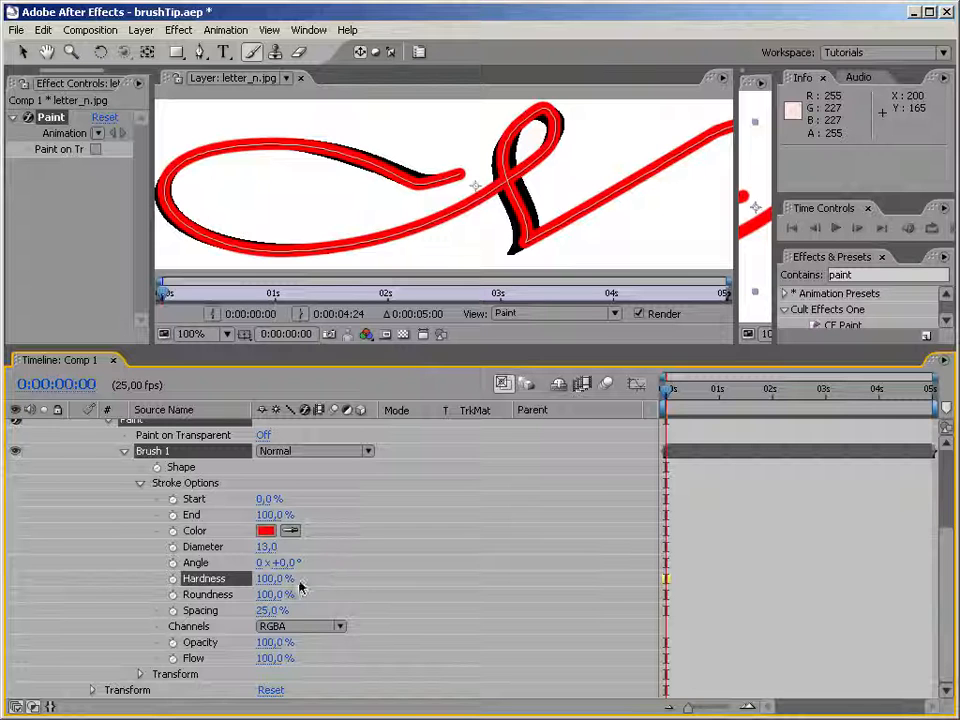
left_click_drag(274, 600, 228, 600)
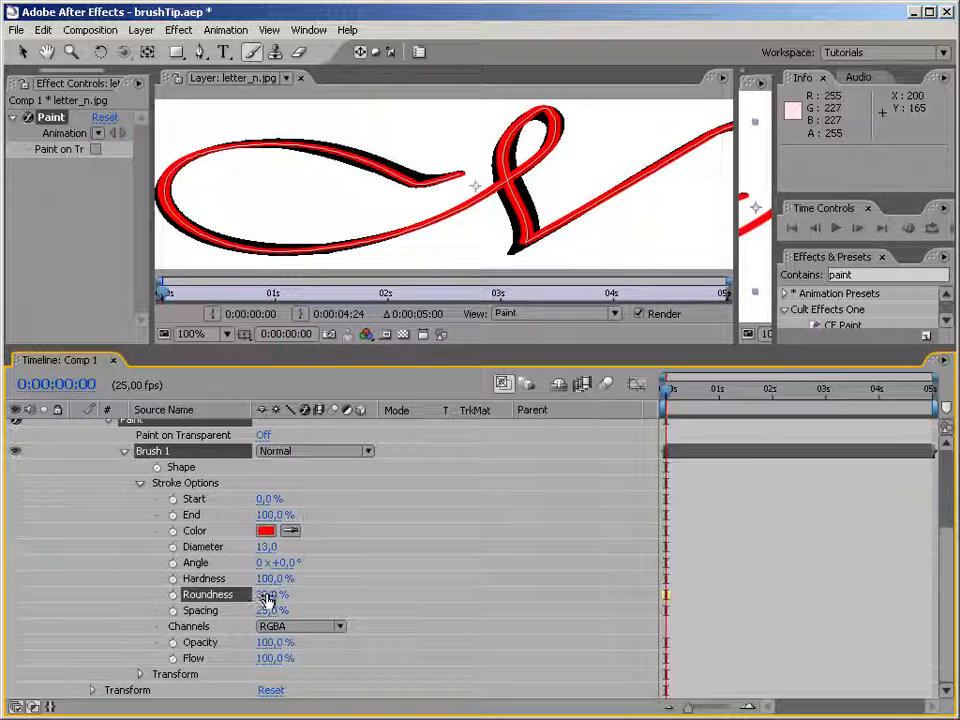
left_click_drag(263, 597, 274, 621)
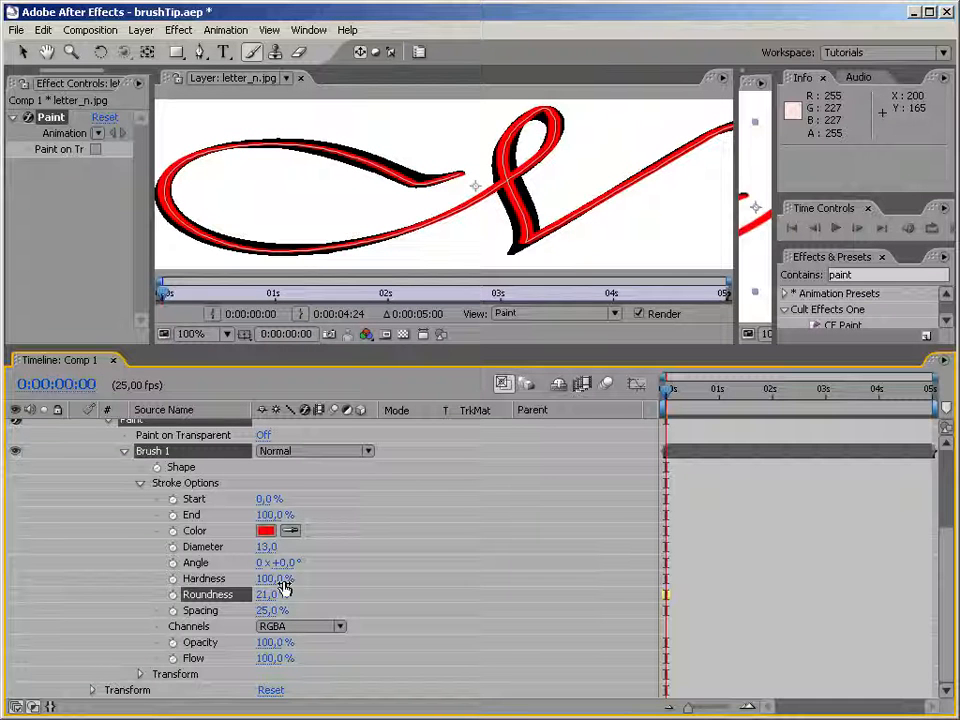
Set Brush 1's Angle to 200° and its Diameter to 30 to cover the letter's thick strokes
left_click_drag(286, 565, 291, 567)
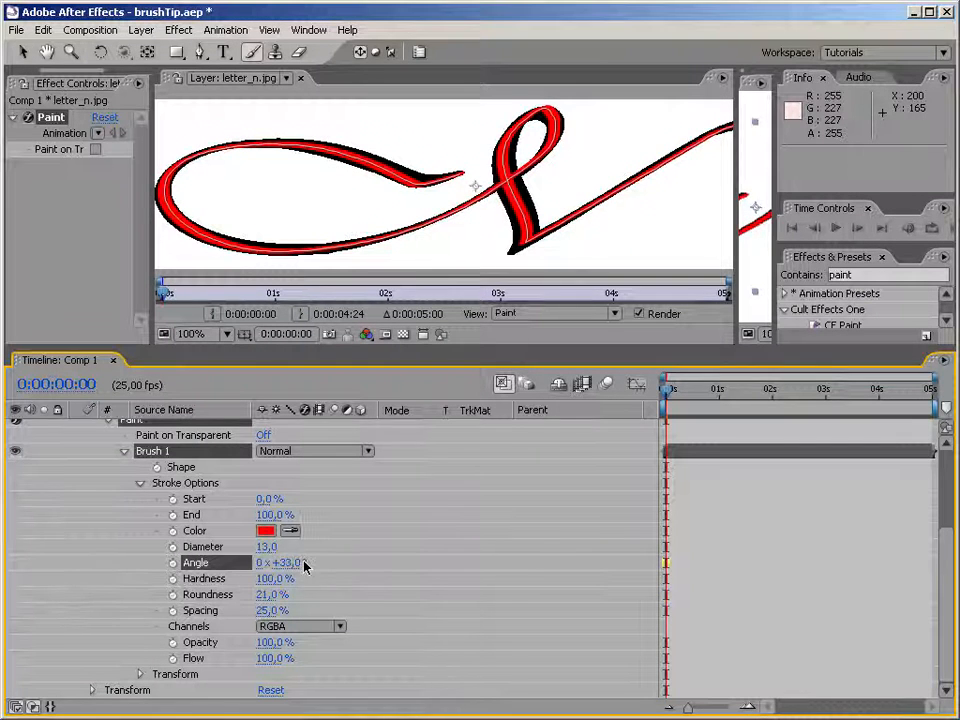
left_click(288, 563)
type("200")
key("Return")
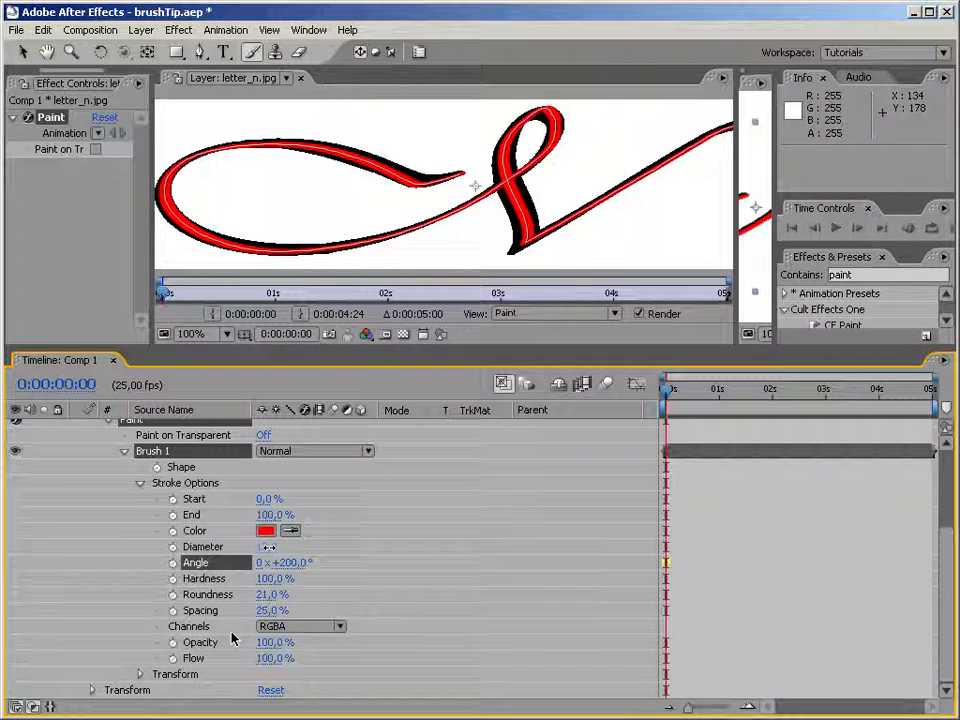
mouse_move(266, 547)
left_mouse_down()
mouse_move(292, 547)
mouse_move(264, 547)
left_mouse_up()
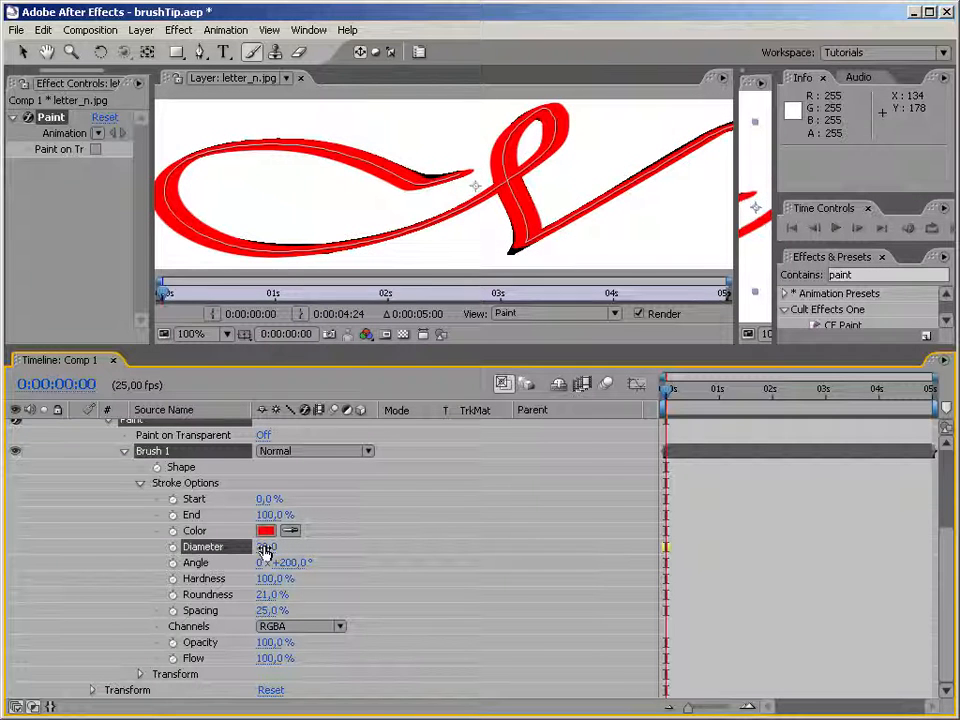
left_click(265, 547)
left_click(336, 549)
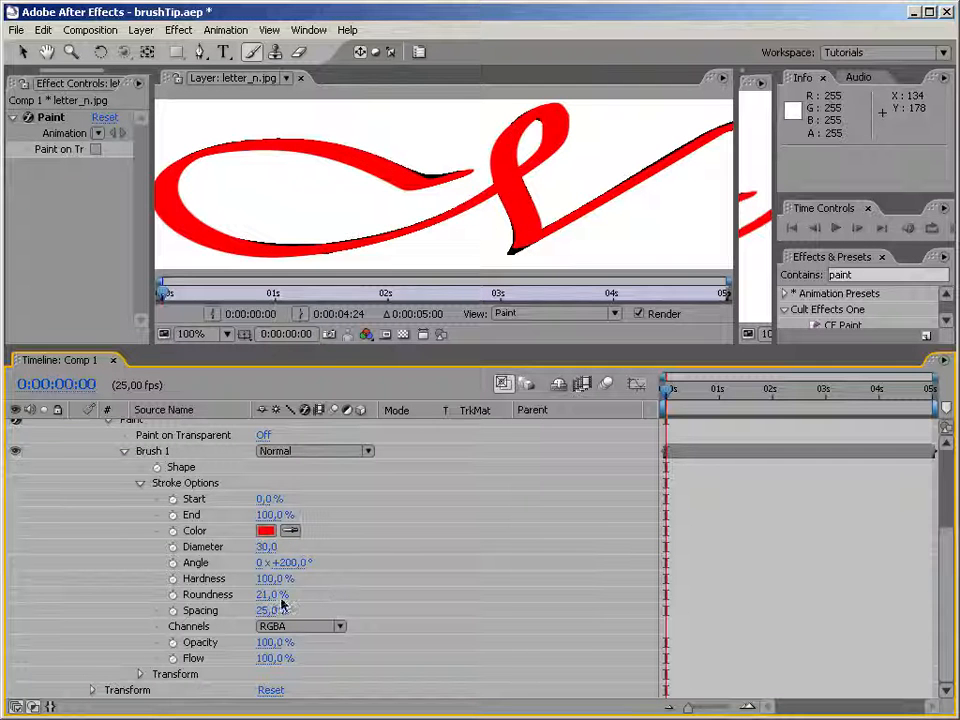
Test the writing reveal by changing Brush 1's End value to 37%
left_click_drag(273, 517, 207, 515)
left_click_drag(181, 515, 147, 516)
left_click_drag(262, 517, 278, 522)
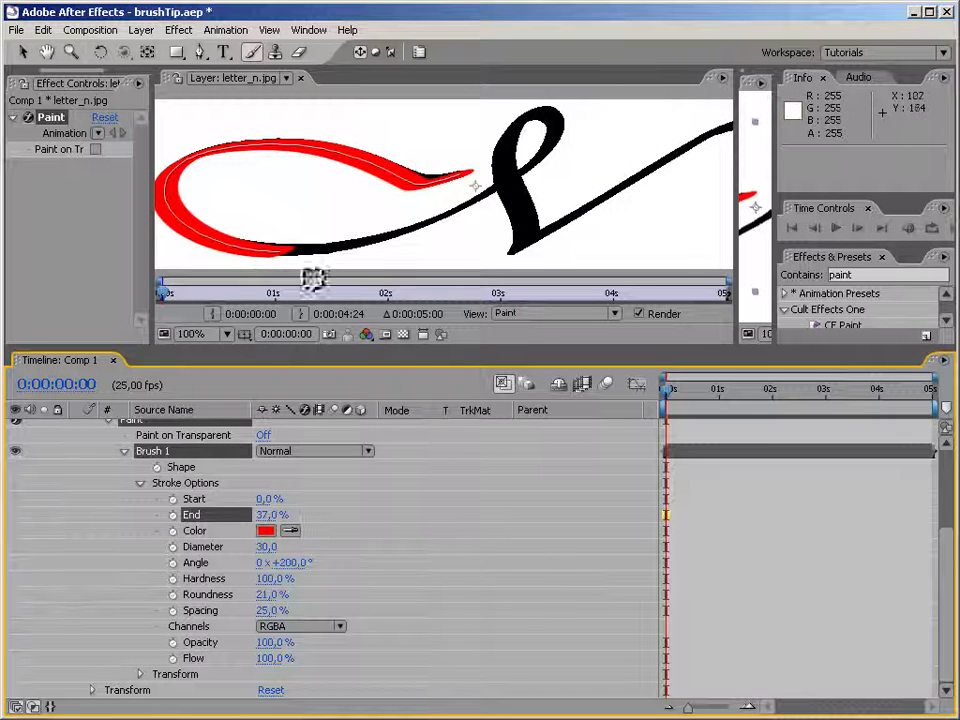
Nudge Brush 1's Shape slightly upward over the letter and set its End to 87%
left_click(193, 469)
left_click(417, 280)
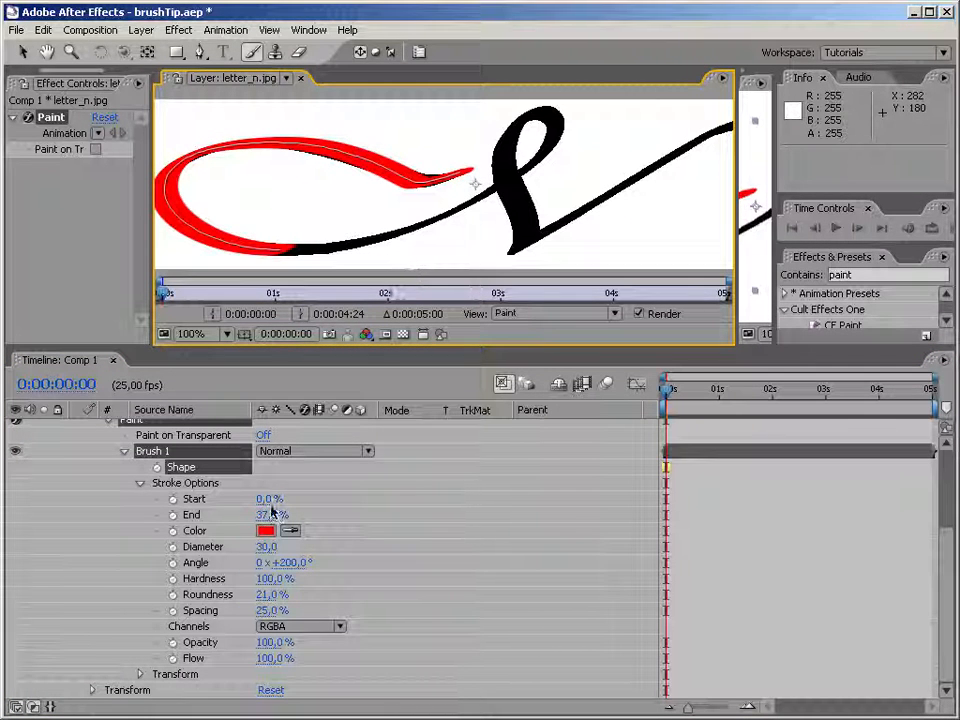
mouse_move(268, 514)
left_mouse_down()
mouse_move(285, 521)
mouse_move(255, 518)
mouse_move(270, 519)
left_mouse_up()
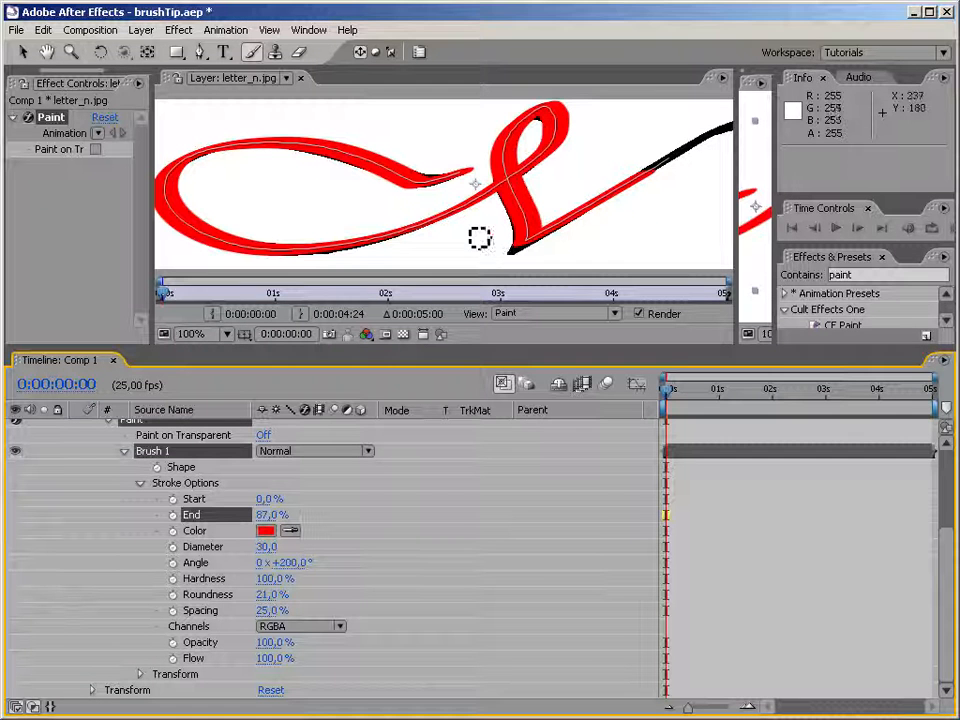
Close the layer viewer, set Brush 1's End to 0%, and keyframe it at 0:00:00:00
left_click(301, 79)
left_click(278, 515)
type("0")
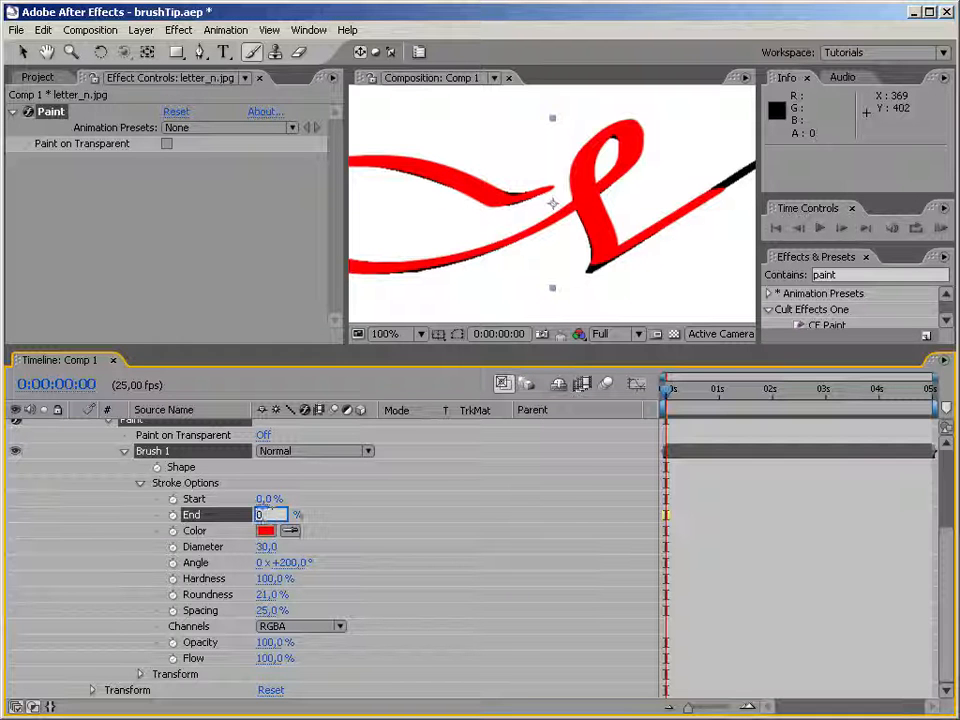
key("Return")
left_click(172, 515)
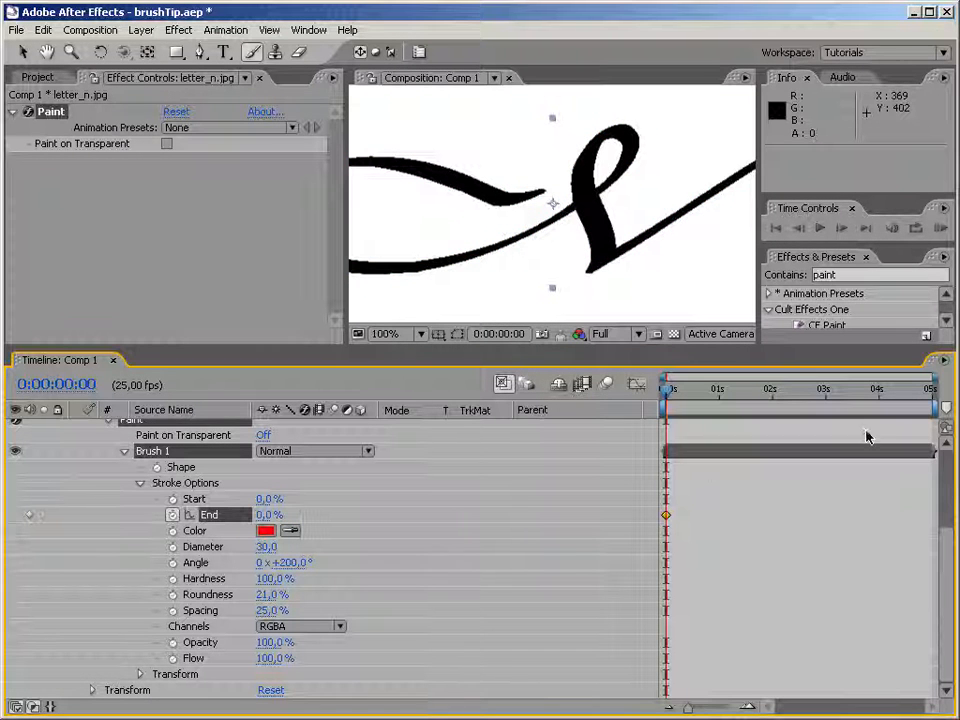
Add an End keyframe of 100% at 0:00:02:03 and scrub through the animation
left_click_drag(921, 397, 778, 393)
left_click(270, 514)
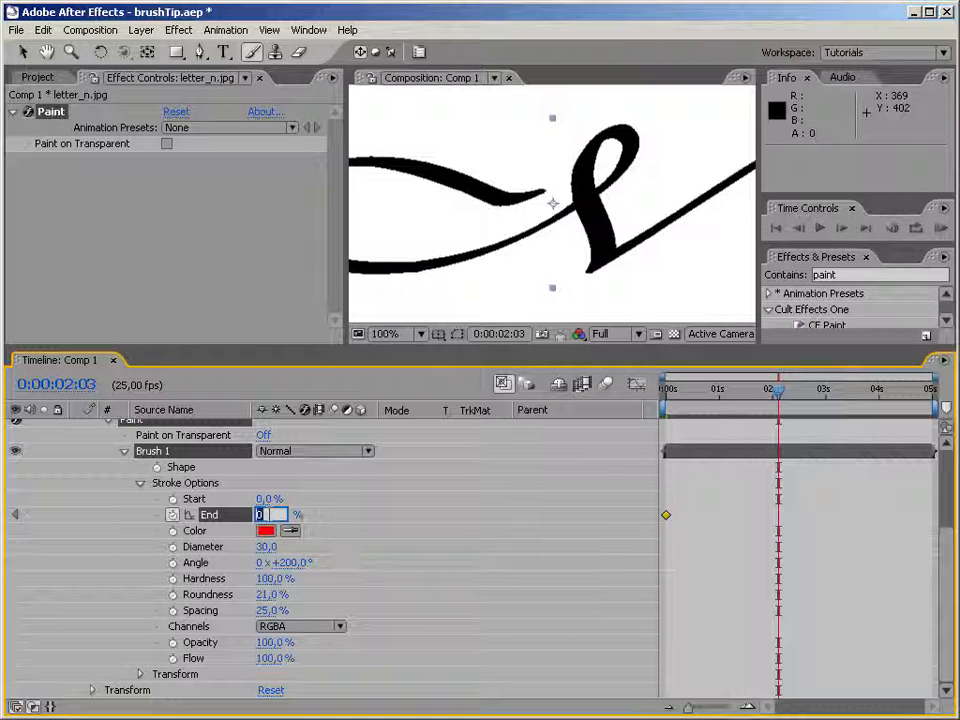
key("Return")
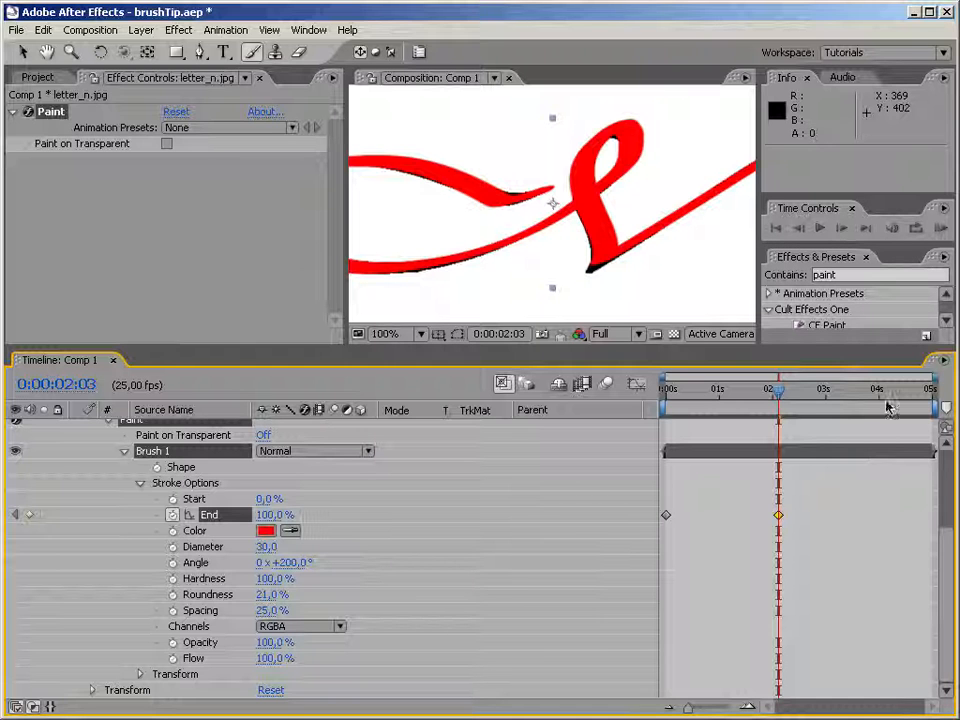
mouse_move(768, 395)
left_mouse_down()
mouse_move(679, 397)
mouse_move(775, 396)
left_mouse_up()
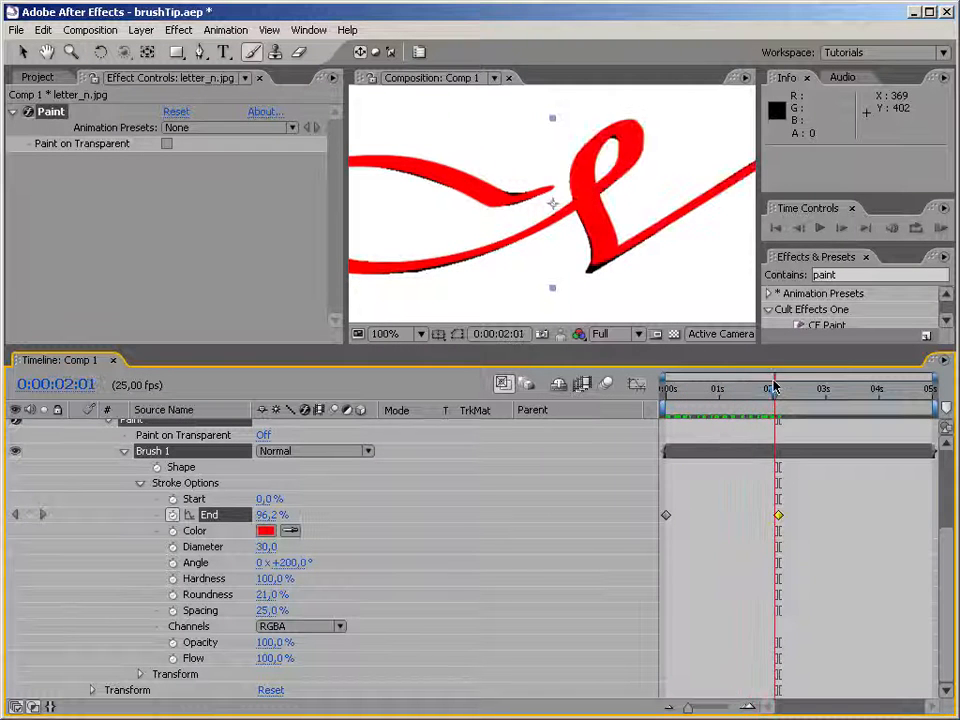
Shorten the work area to end near the last End keyframe and trim the composition to it
left_click_drag(944, 408, 775, 406)
right_click(757, 416)
left_click(790, 449)
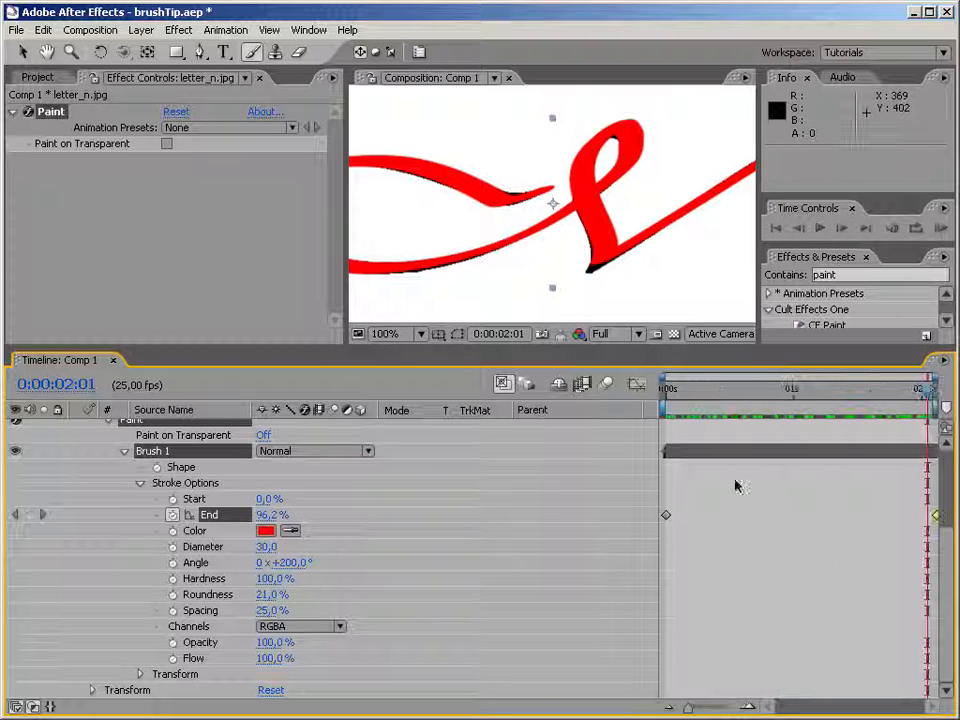
Return to 0:00:00:00 and turn on Paint on Transparent for the Paint effect
left_click_drag(842, 392, 634, 403)
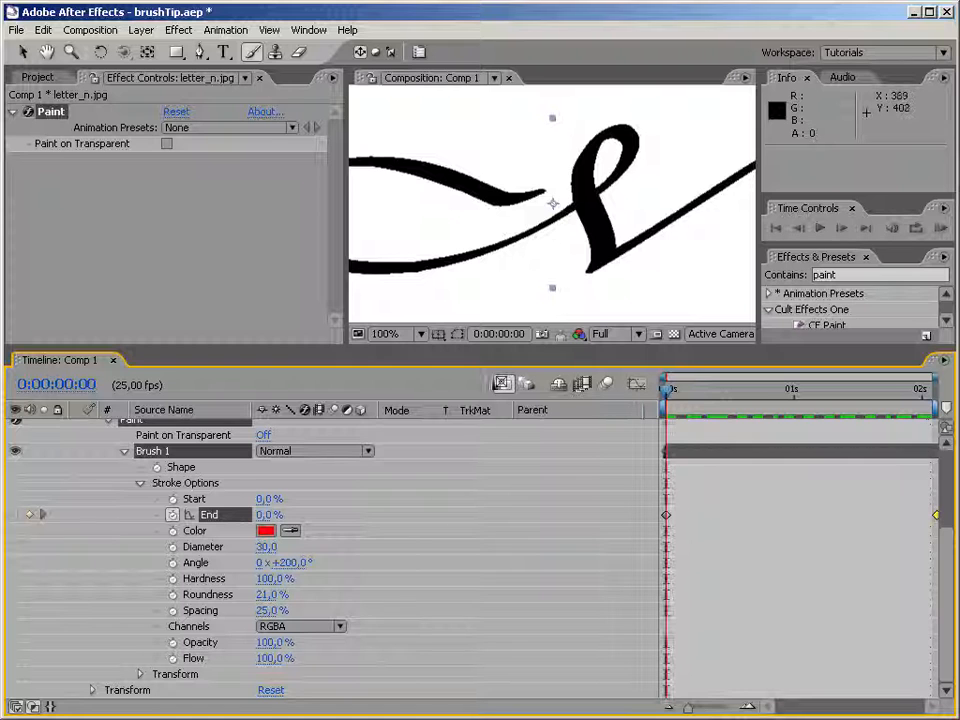
left_click_drag(940, 547, 945, 480)
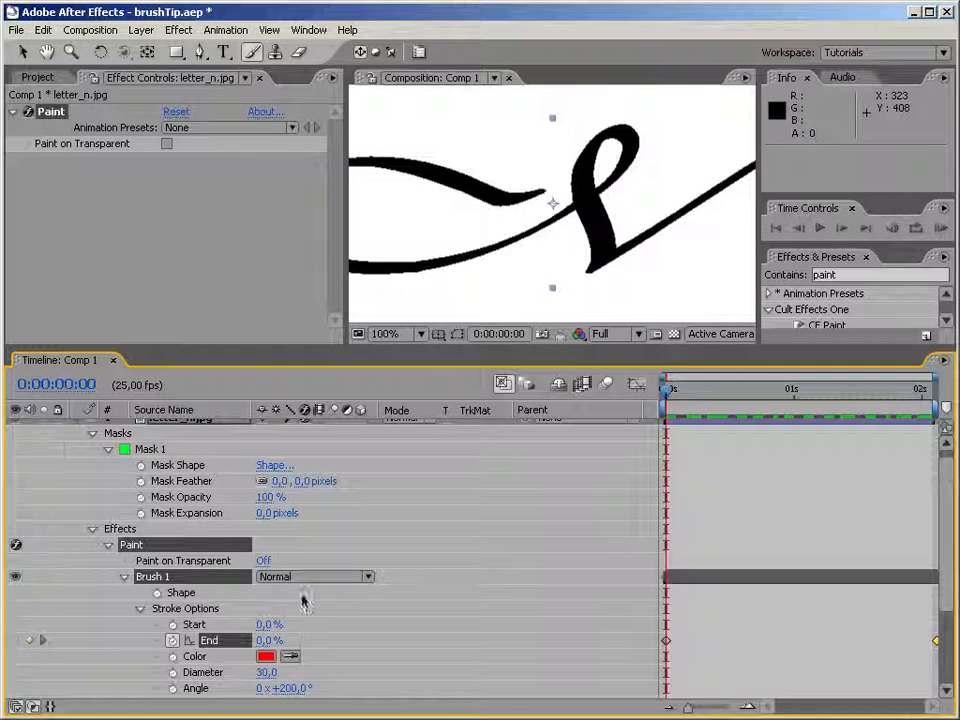
left_click(266, 562)
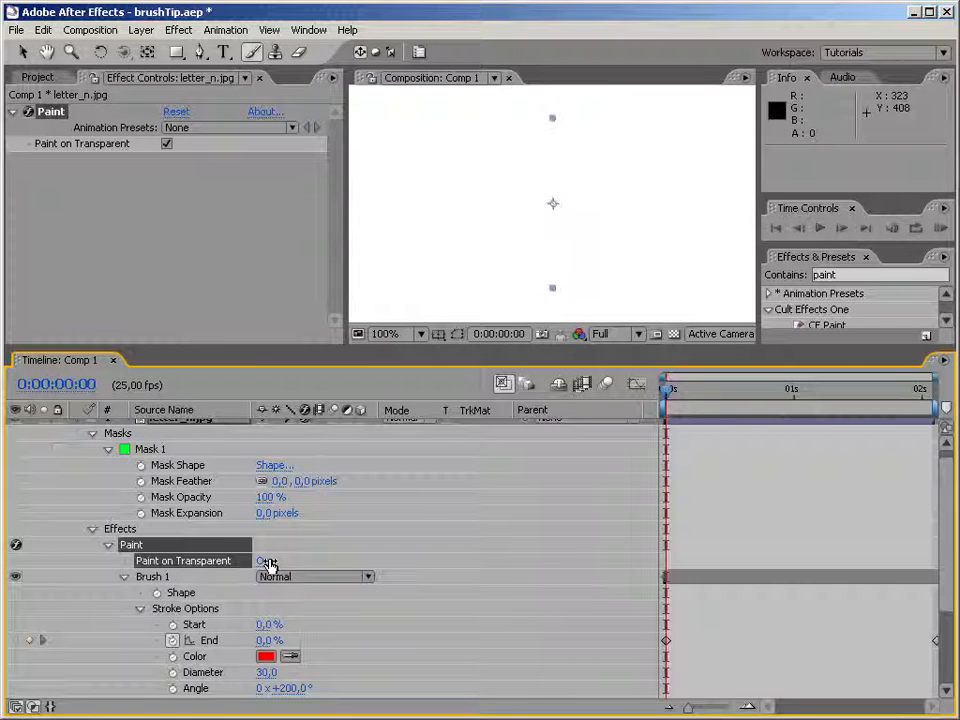
Scrub the red stroke animation to 0:00:01:06 and collapse the properties of the letter_n.jpg layer
mouse_move(666, 390)
left_mouse_down()
mouse_move(803, 395)
mouse_move(938, 373)
mouse_move(754, 385)
mouse_move(824, 385)
left_mouse_up()
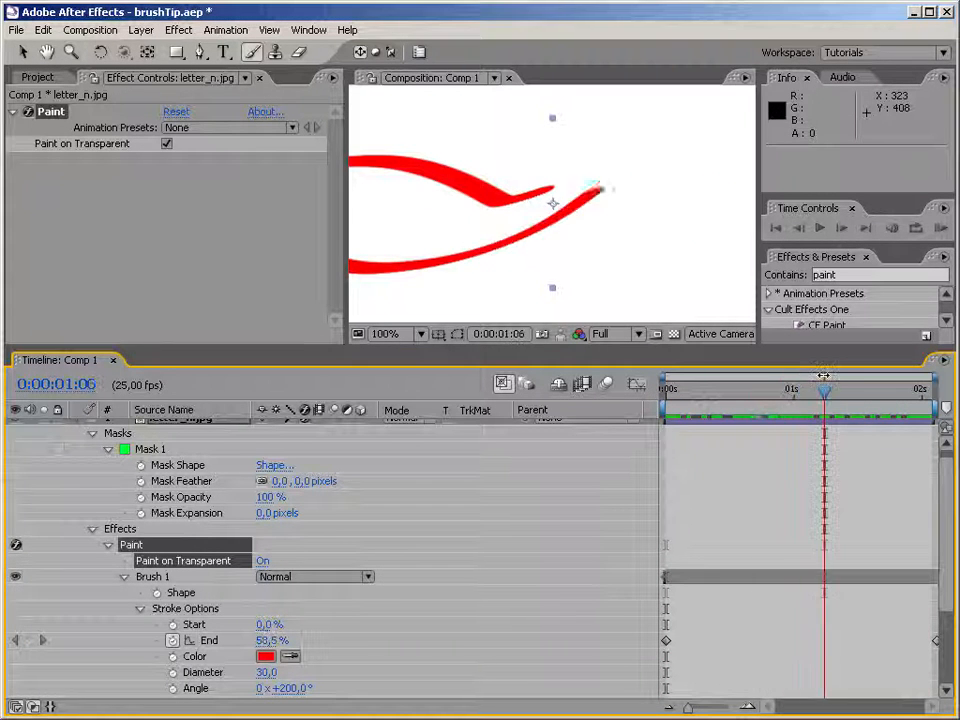
scroll(712, 405, "up", 1)
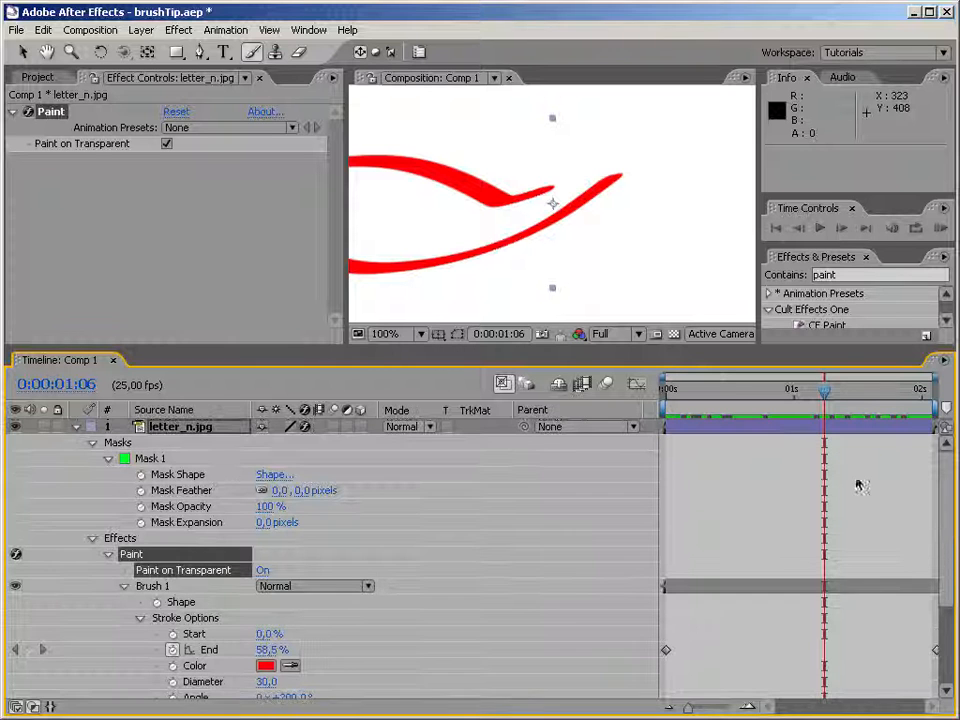
left_click(93, 443)
left_click(92, 457)
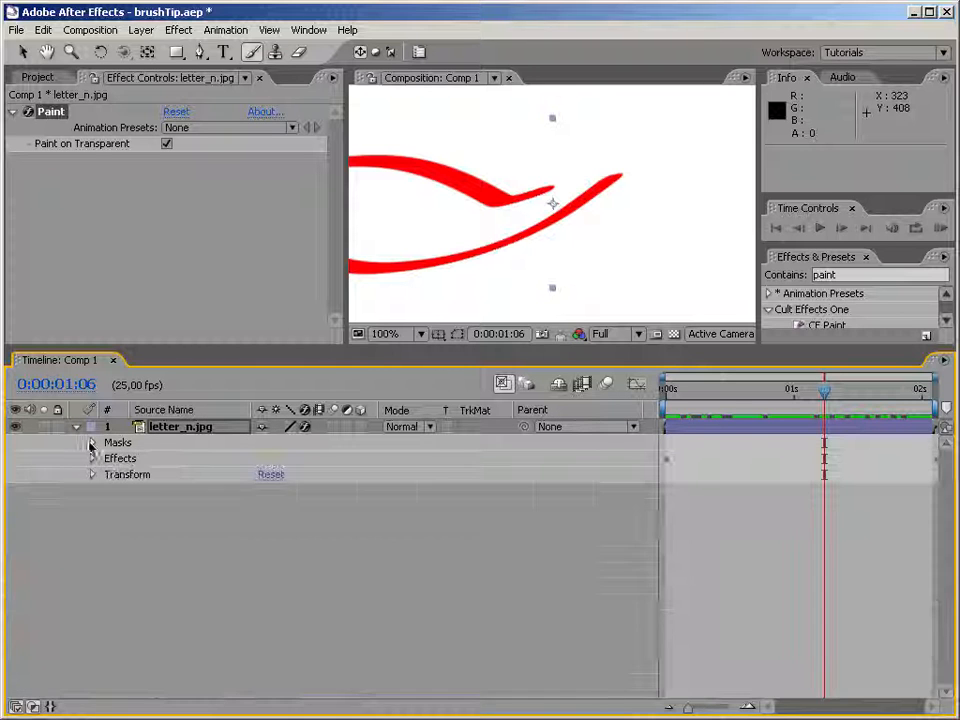
left_click(76, 427)
Add a second copy of letter_n.jpg beneath the painted layer and set its track matte to Alpha Matte
left_click(38, 77)
left_click_drag(54, 216, 183, 470)
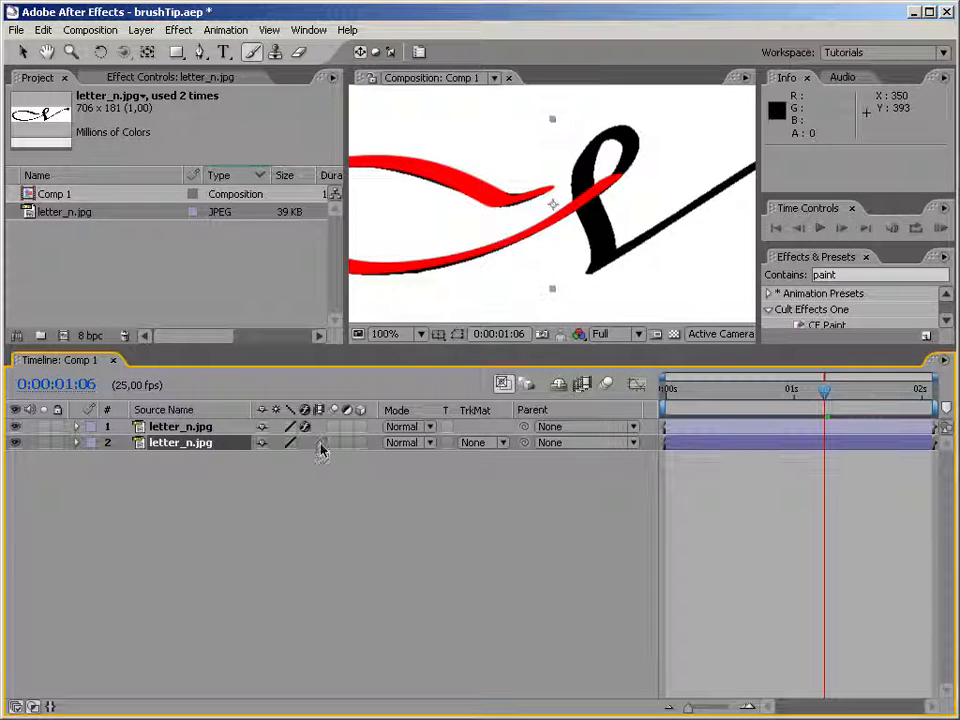
left_click(483, 443)
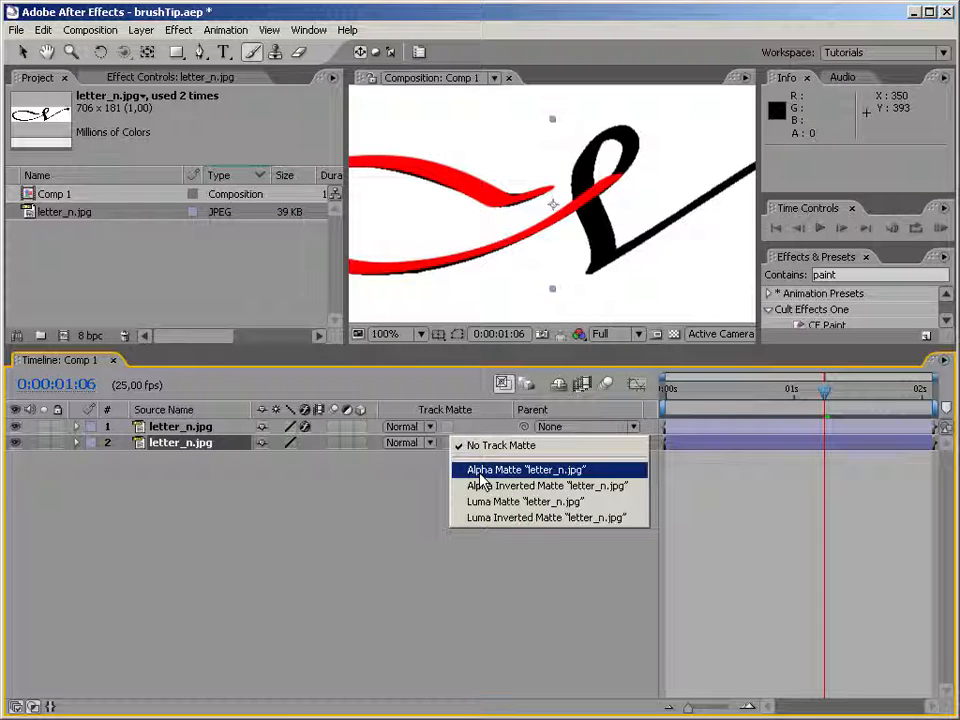
left_click(481, 470)
Scrub back and forward to 0:00:01:06 to examine how the matte reveals the large loop of the lettering
mouse_move(822, 390)
left_mouse_down()
mouse_move(677, 390)
mouse_move(731, 394)
mouse_move(709, 402)
left_mouse_up()
key("h")
left_click_drag(491, 261, 577, 260)
mouse_move(707, 393)
left_mouse_down()
mouse_move(708, 404)
mouse_move(722, 392)
mouse_move(804, 388)
mouse_move(826, 374)
left_mouse_up()
key("ctrl+b")
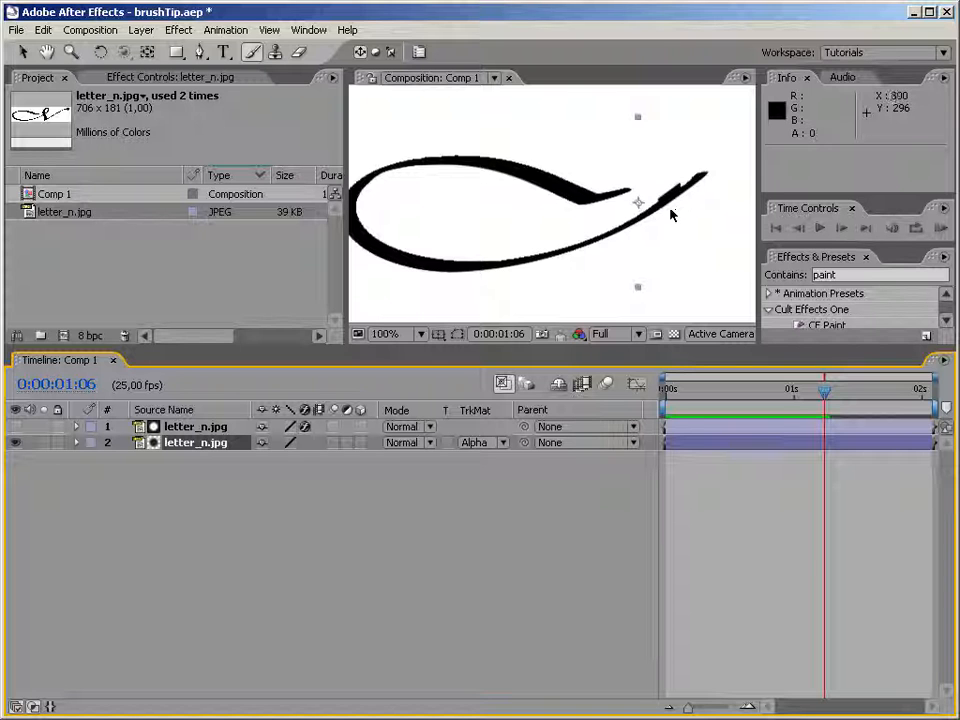
Scrub repeatedly between about one second and 0:00:01:15 to examine the reveal where the letter's strokes cross
left_click_drag(826, 394, 877, 389)
left_click_drag(668, 284, 440, 292)
mouse_move(877, 390)
left_mouse_down()
mouse_move(933, 394)
mouse_move(671, 392)
mouse_move(900, 392)
mouse_move(840, 392)
mouse_move(866, 392)
left_mouse_up()
key("ctrl+b")
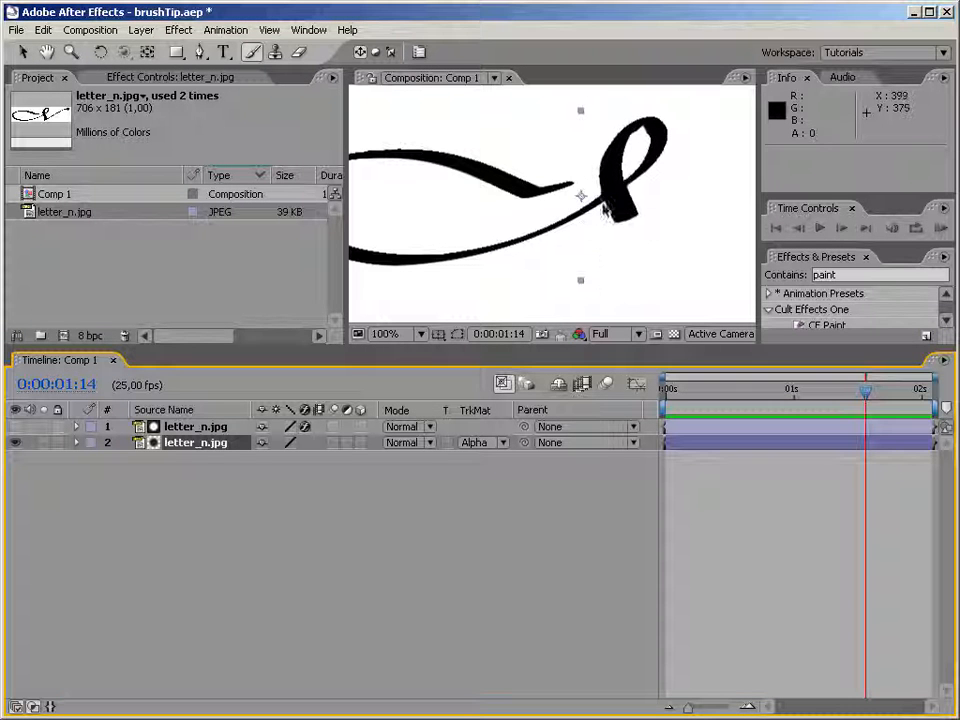
left_click(858, 275)
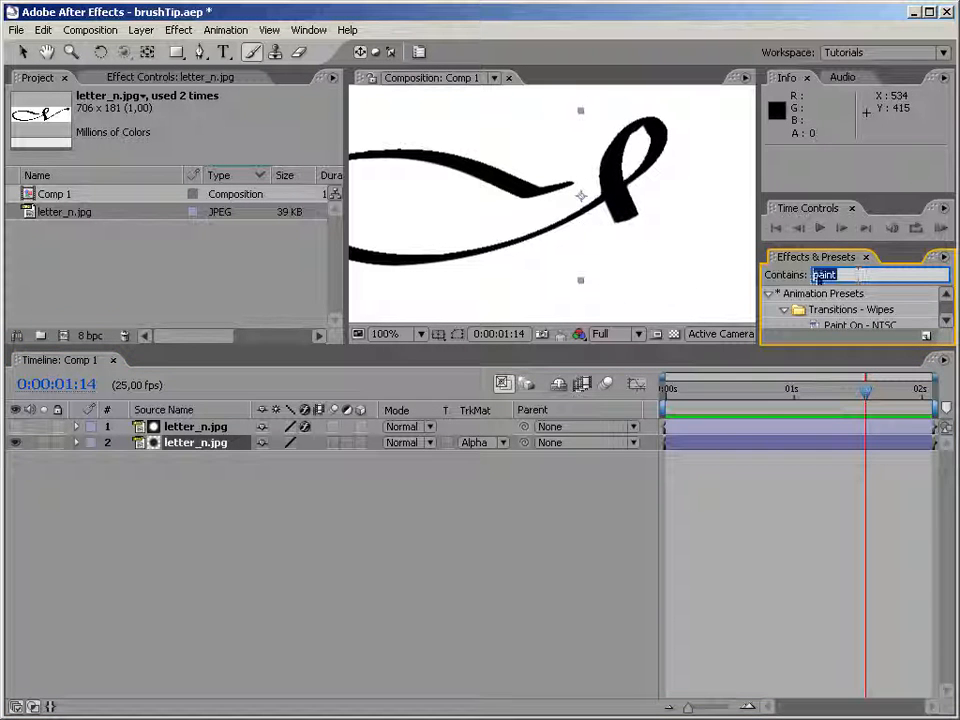
left_click(833, 377)
left_click_drag(835, 377, 846, 374)
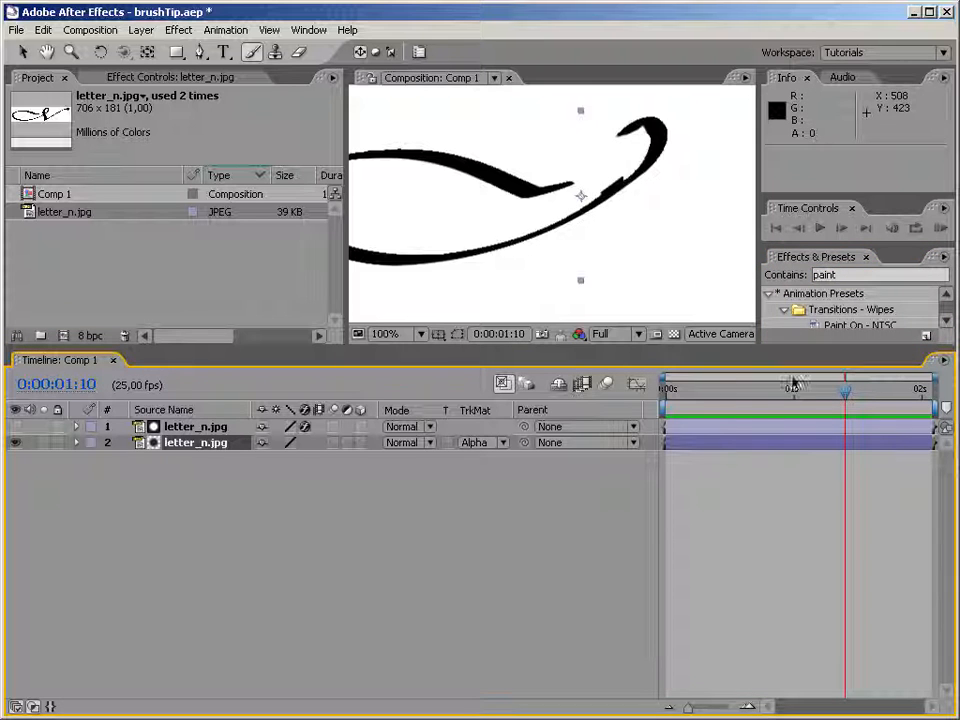
mouse_move(750, 390)
left_mouse_down()
mouse_move(720, 403)
mouse_move(902, 389)
mouse_move(683, 383)
mouse_move(814, 378)
mouse_move(886, 397)
mouse_move(912, 392)
mouse_move(668, 390)
mouse_move(876, 393)
left_mouse_up()
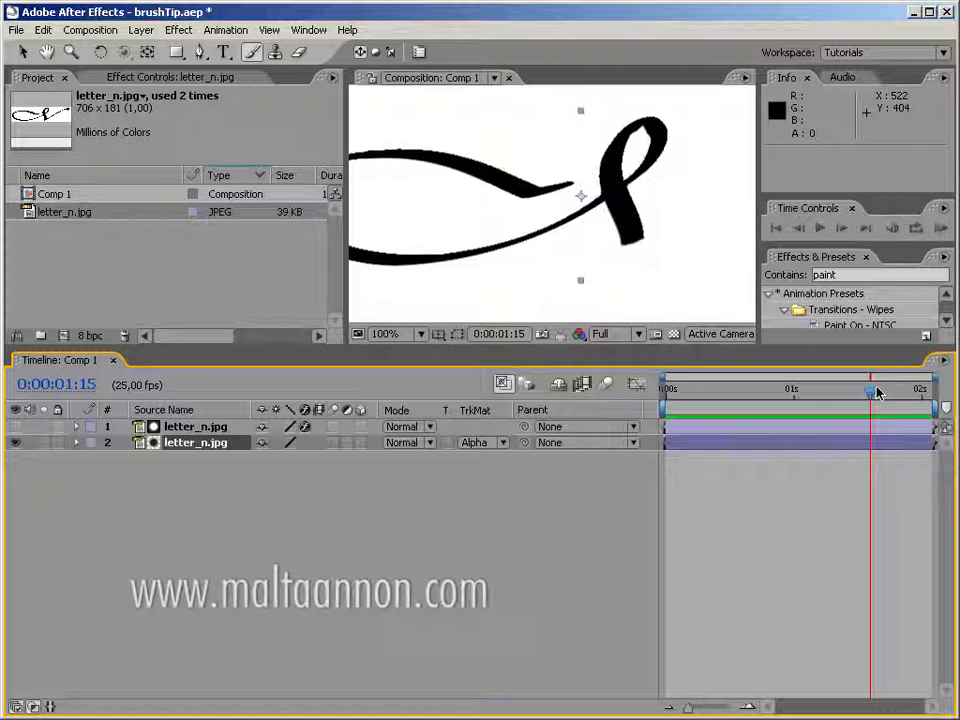